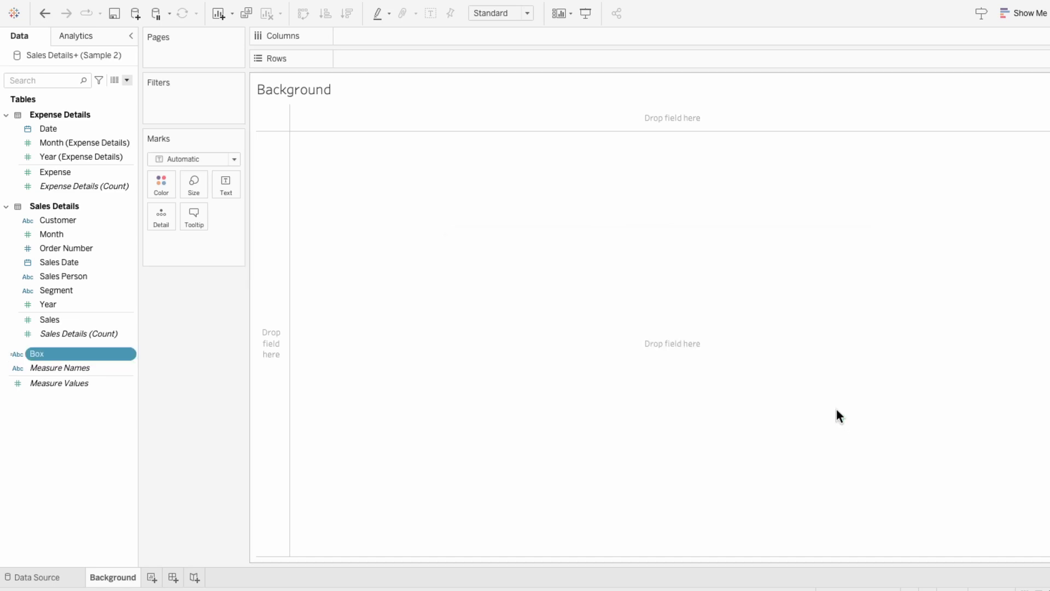
Add the Box field to the worksheet's marks and assign it as the label.
drag(59, 356, 164, 244)
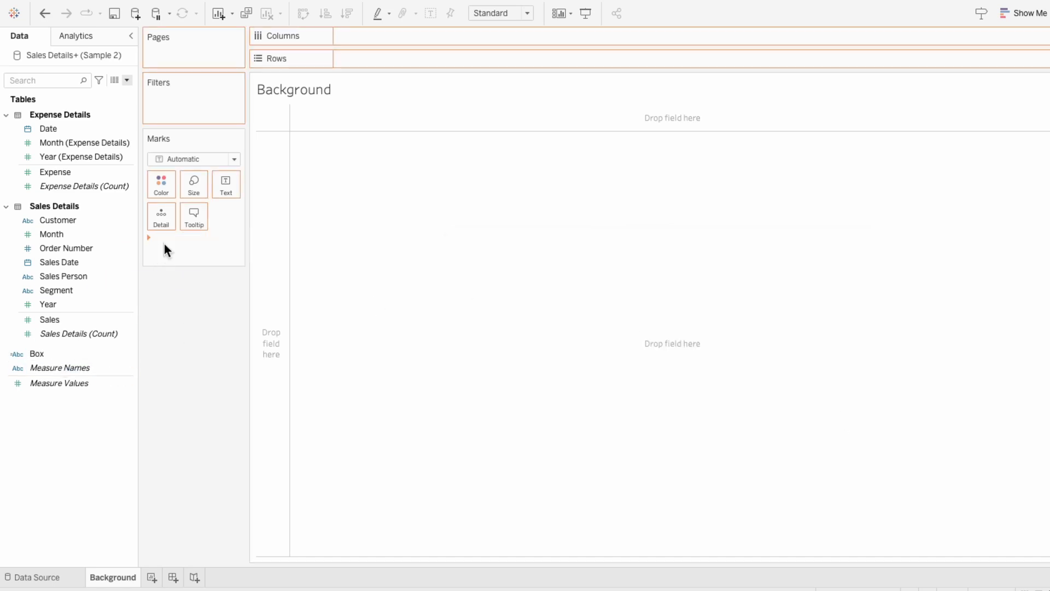
click(154, 244)
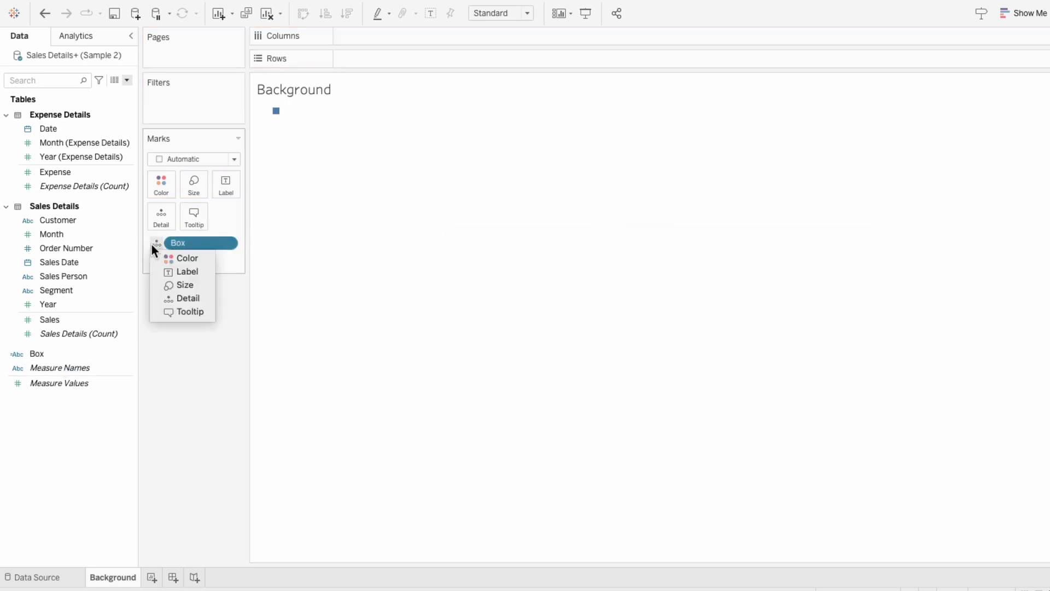
click(175, 272)
Clear all text from the mark's tooltip.
mouse_move(282, 119)
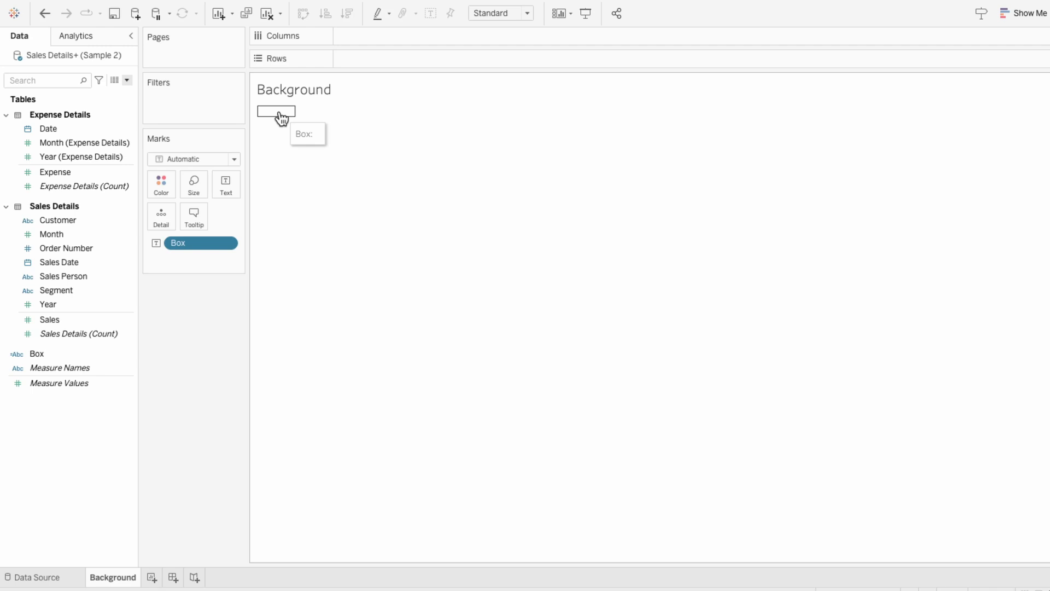
click(198, 208)
key(super+a)
key(BackSpace)
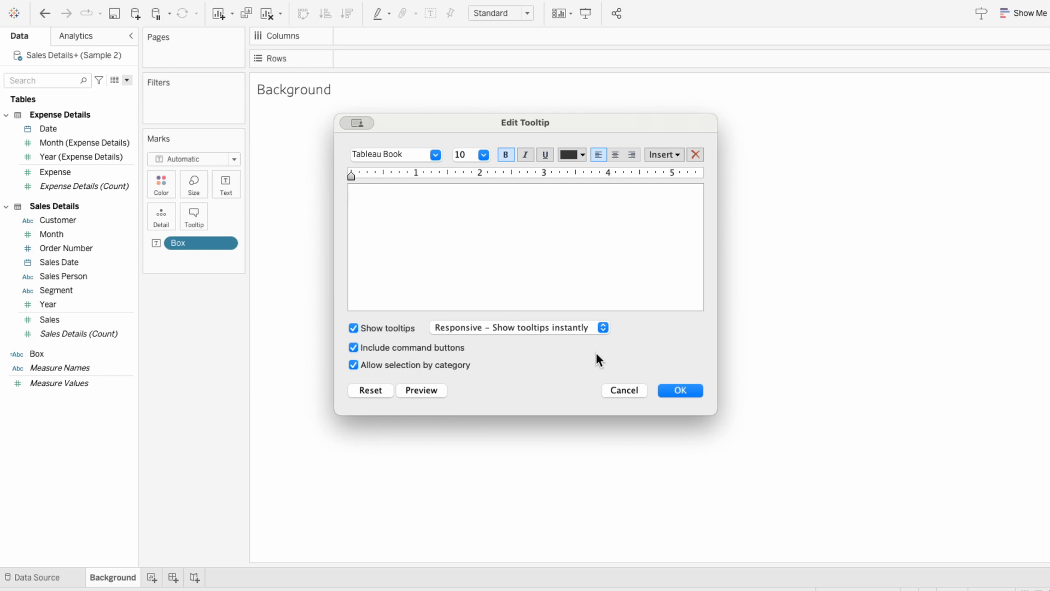
click(678, 390)
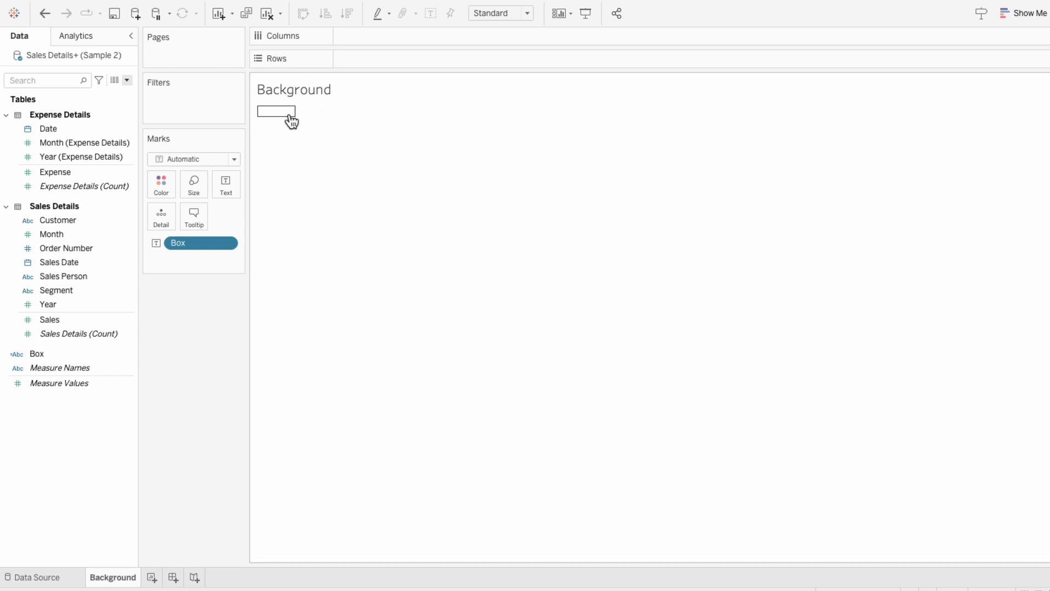
Add an area annotation without text to the mark and fit the worksheet to Entire View.
right_click(287, 113)
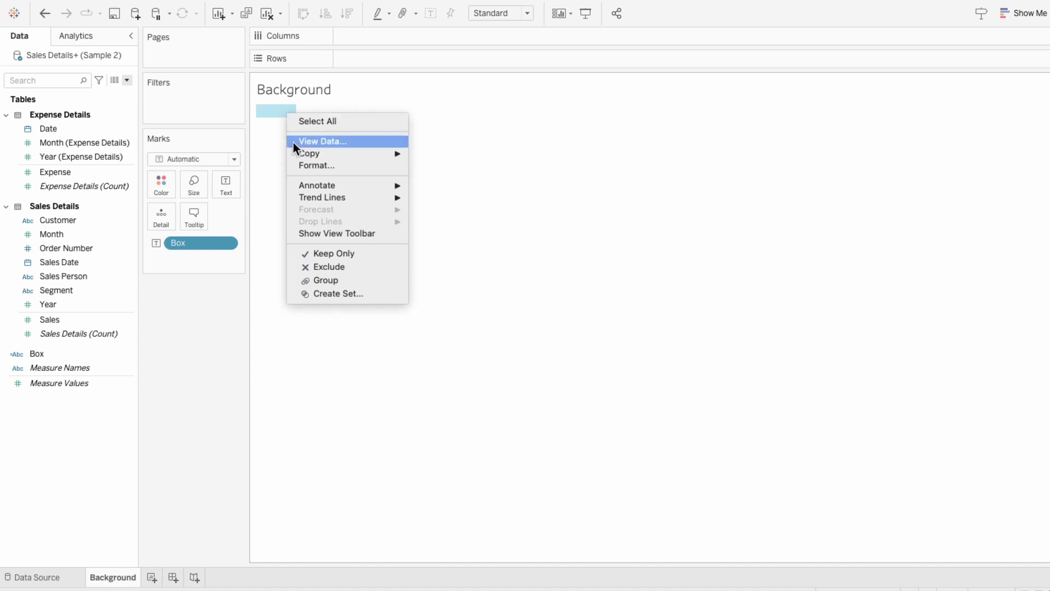
mouse_move(302, 186)
click(436, 209)
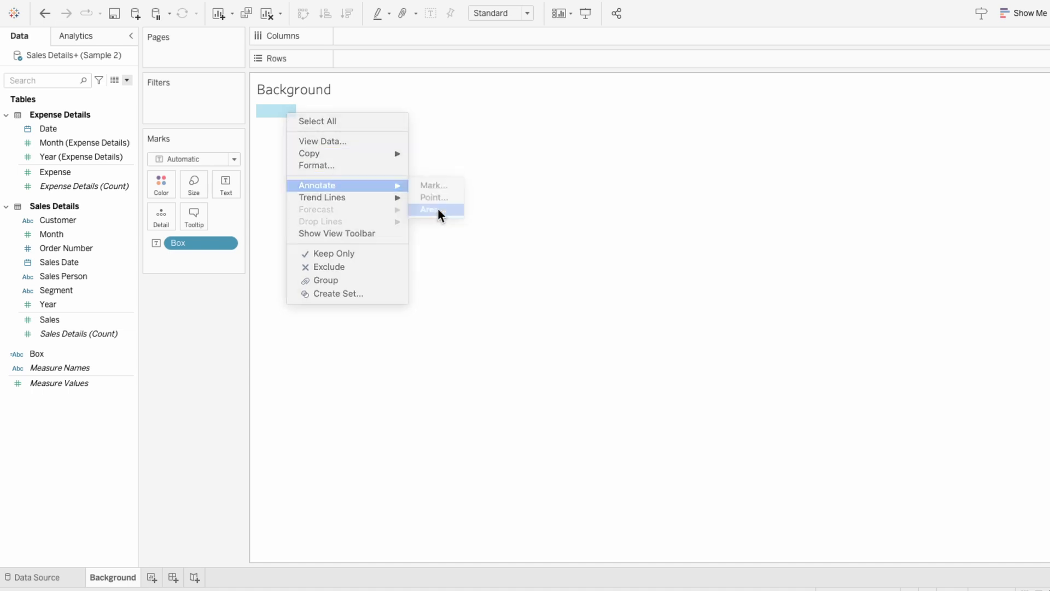
click(688, 384)
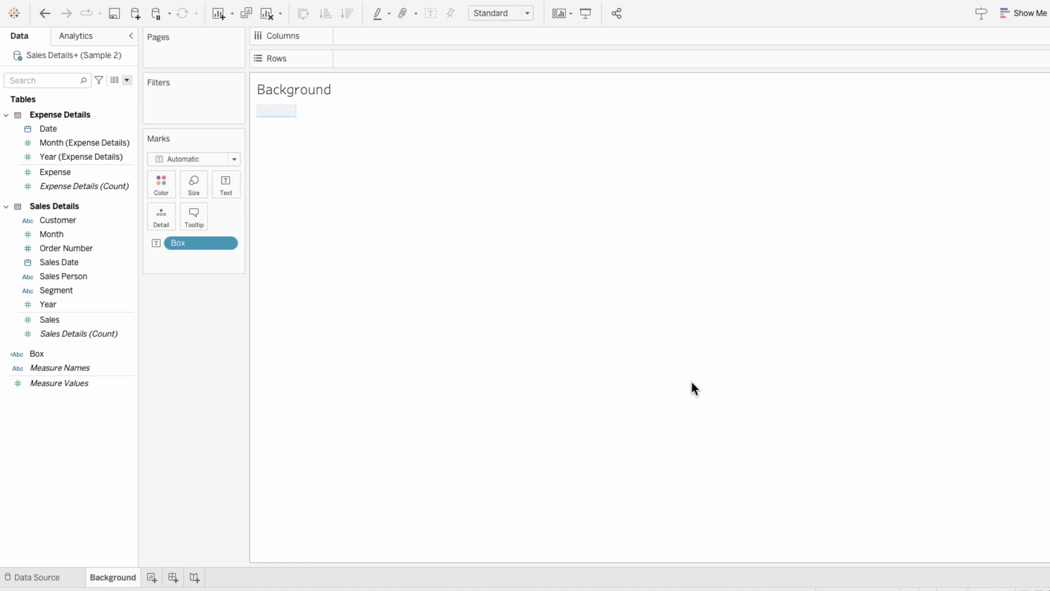
click(512, 13)
click(510, 55)
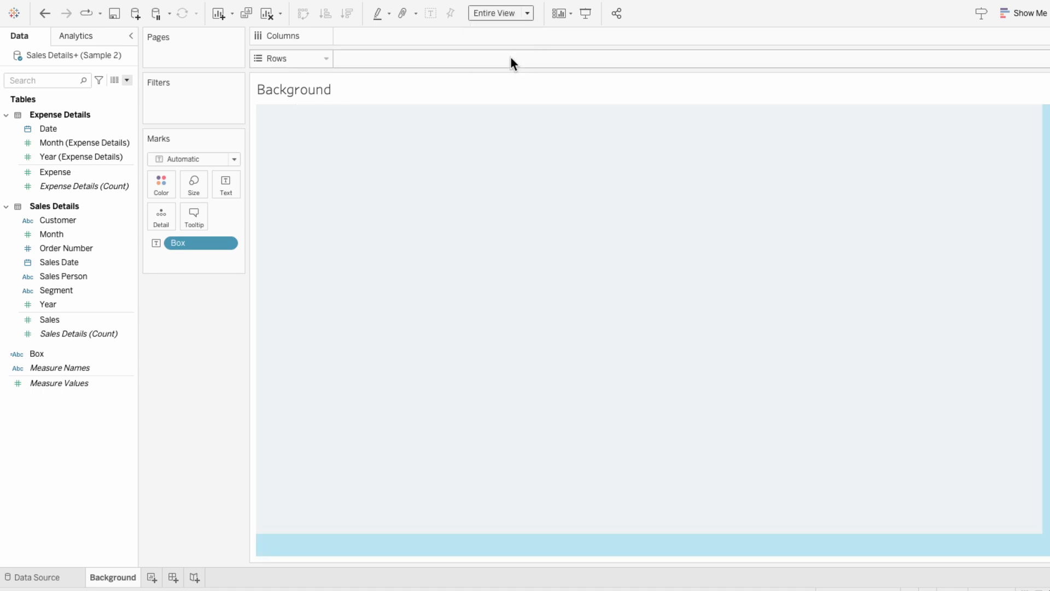
Format the area annotation's shading with the light blue-grey custom color.
click(523, 279)
right_click(523, 279)
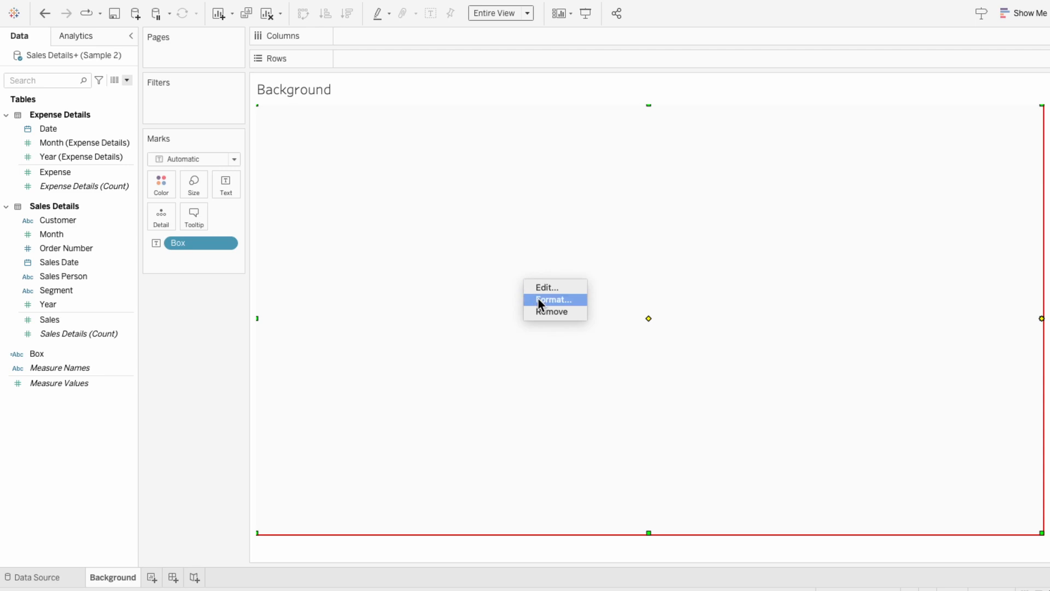
click(538, 299)
click(99, 108)
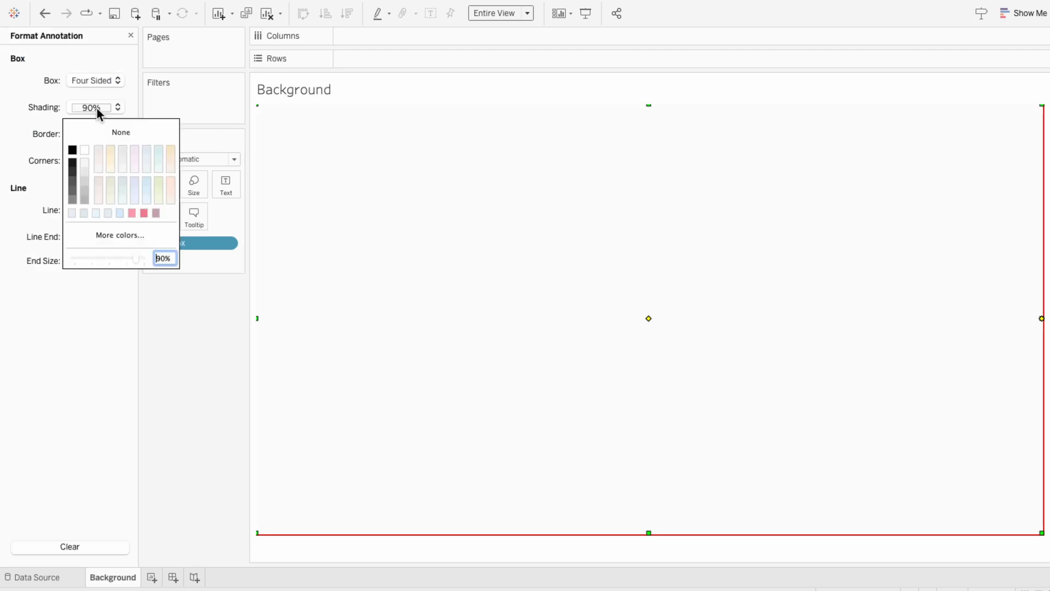
click(76, 213)
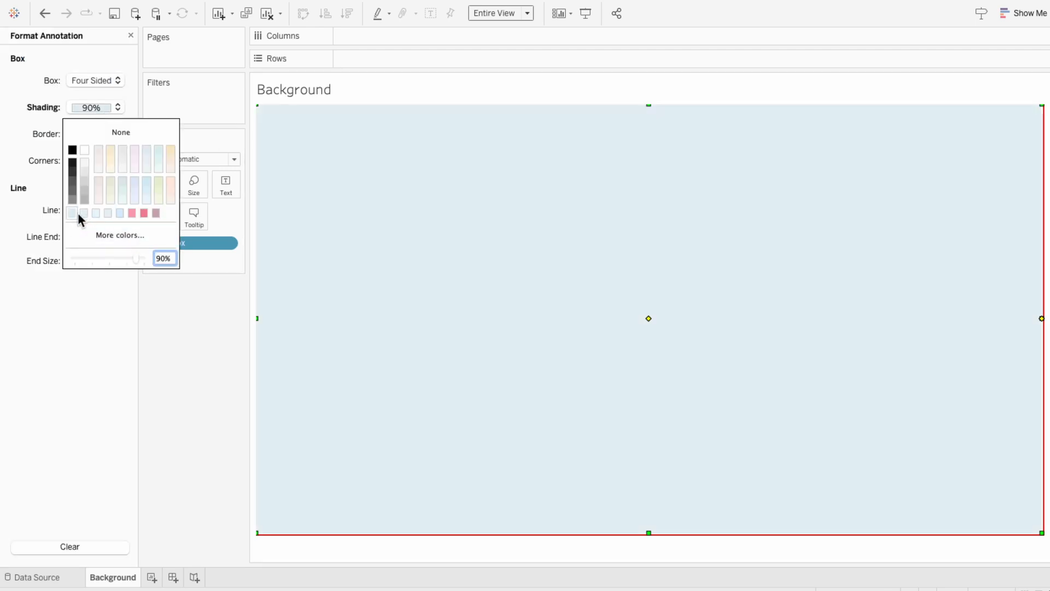
click(40, 176)
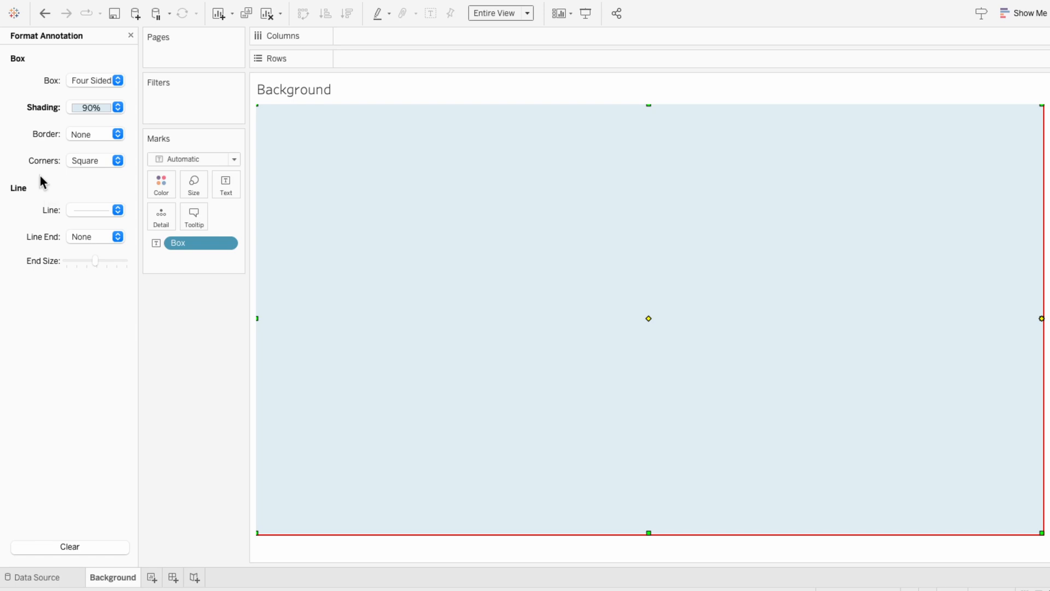
Give the annotation a solid line border and set its corners to More Rounded.
click(84, 136)
click(86, 166)
click(80, 162)
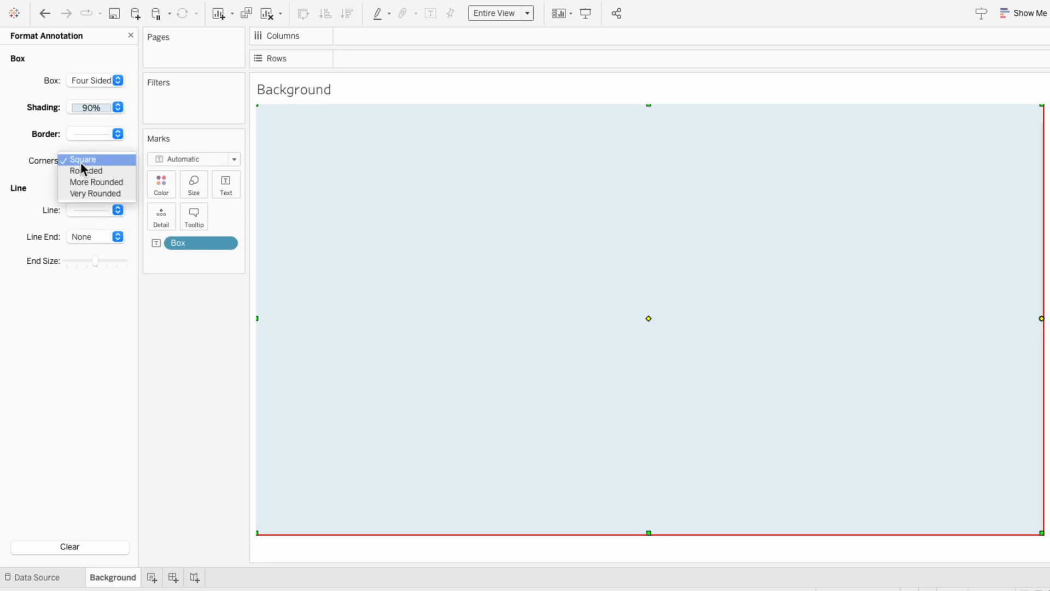
click(83, 182)
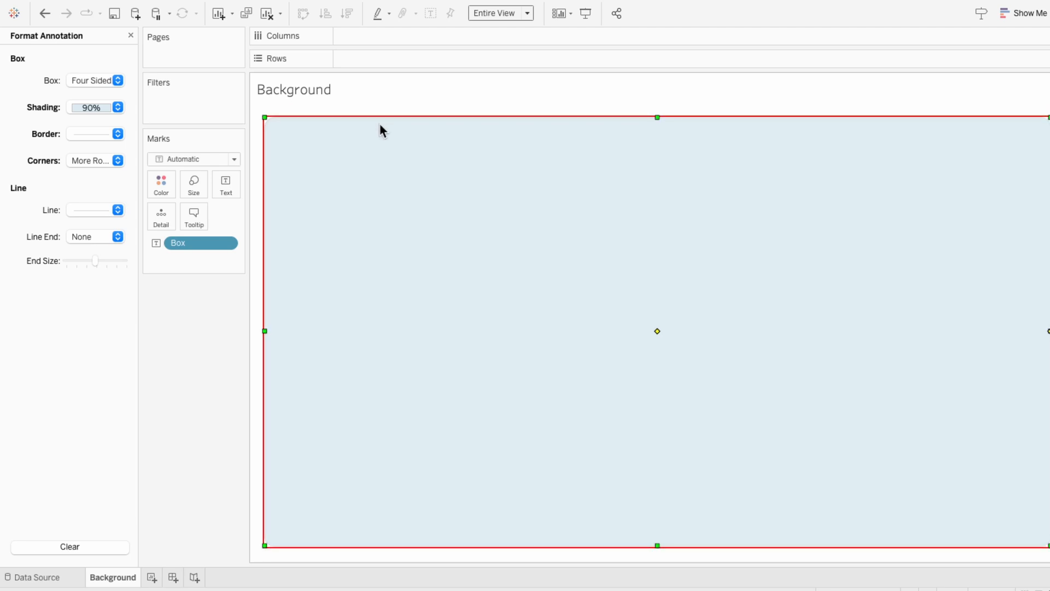
Narrow the rounded annotation slightly and reposition it to sit evenly inside the mark's outline.
drag(1049, 331, 1044, 331)
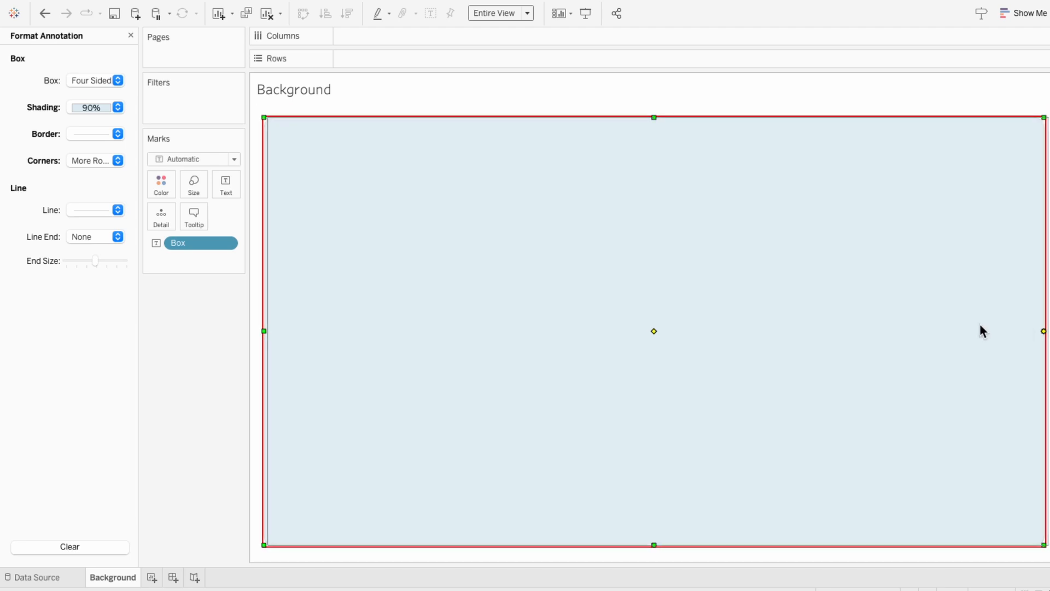
drag(980, 323, 980, 324)
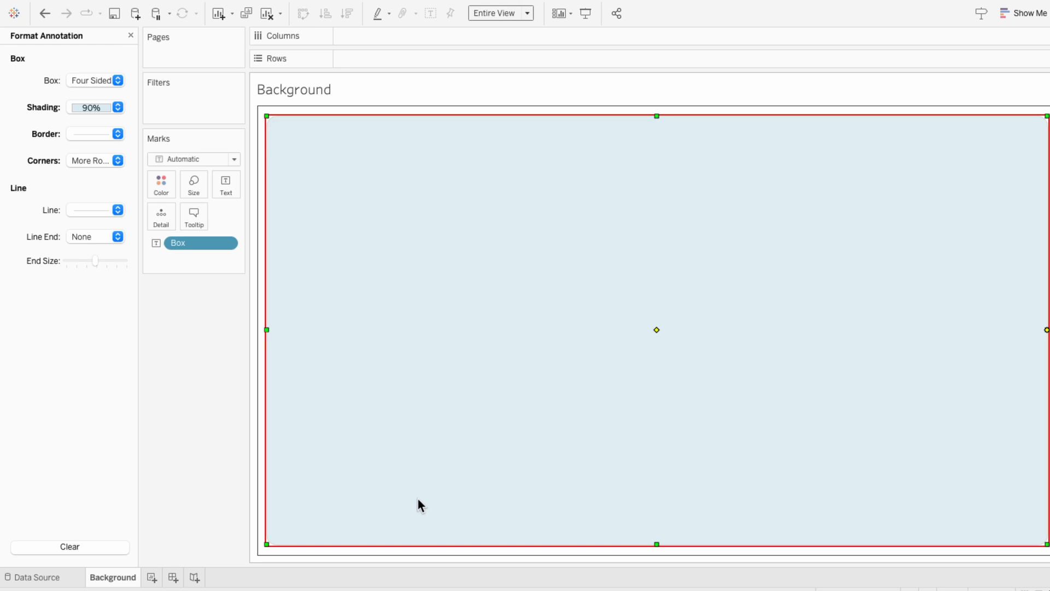
Add a second area annotation without text near the lower edge of the mark.
click(399, 554)
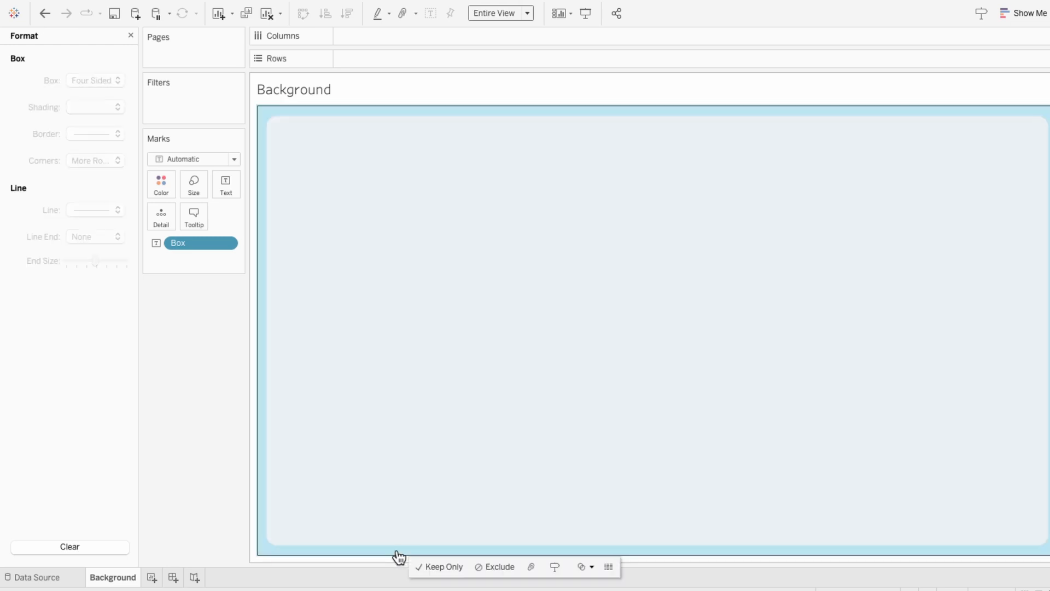
right_click(399, 554)
mouse_move(434, 429)
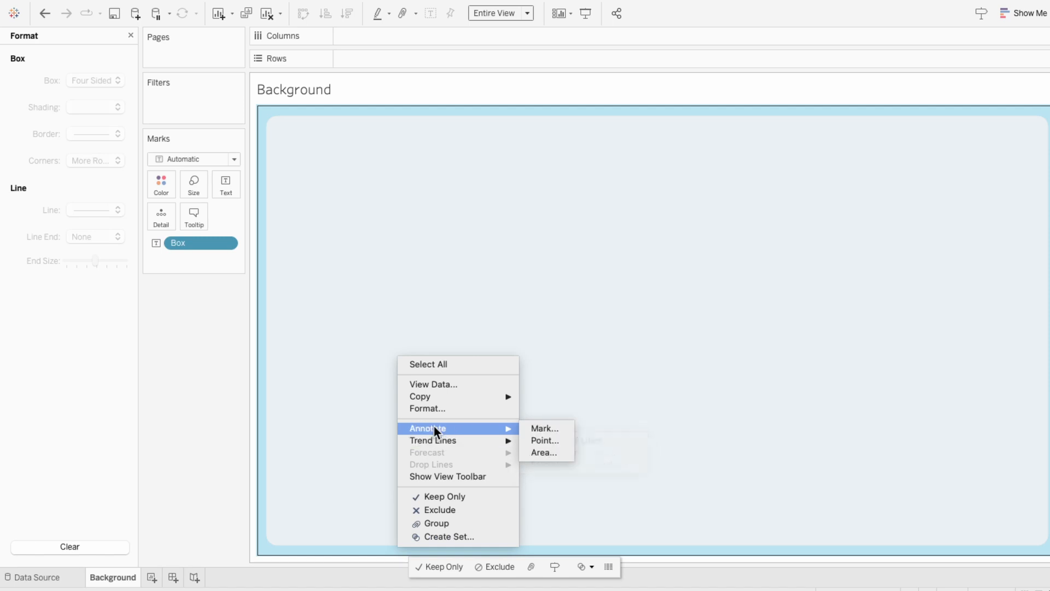
click(552, 453)
click(682, 385)
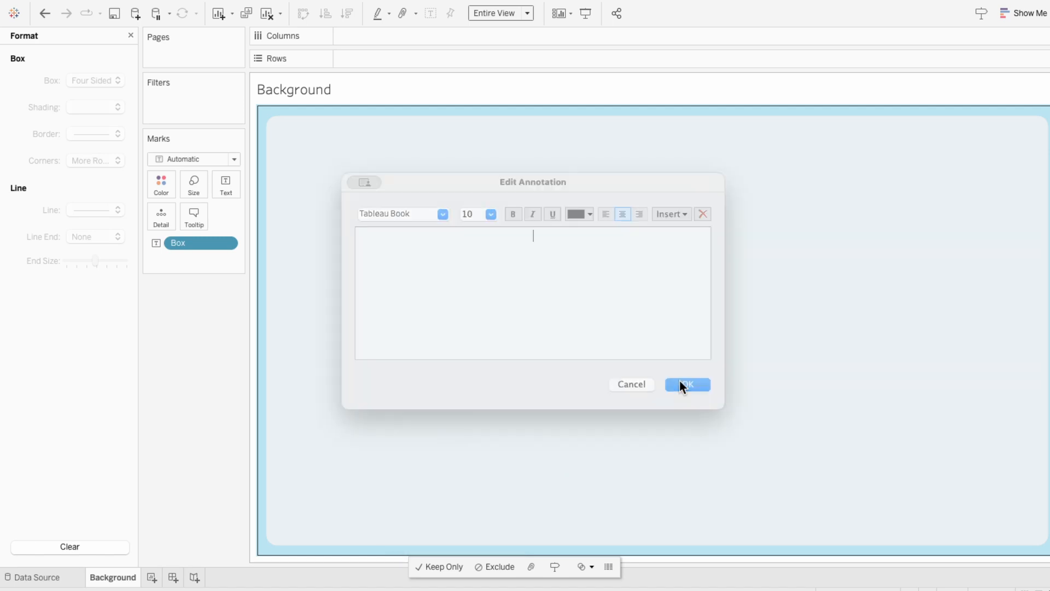
Format the small second annotation's shading with a very light blue custom color.
click(402, 510)
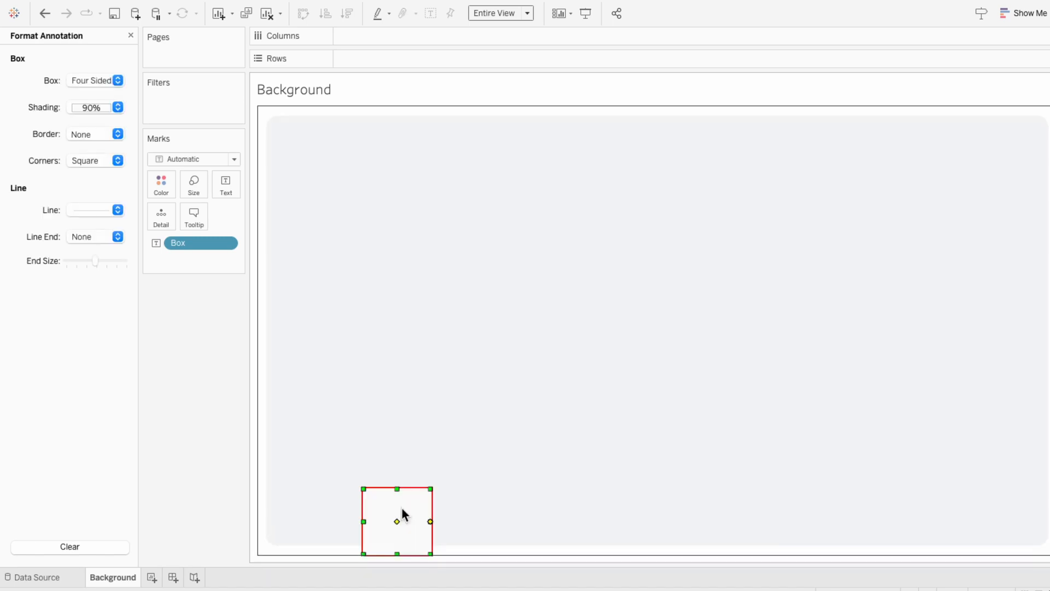
right_click(402, 509)
click(422, 529)
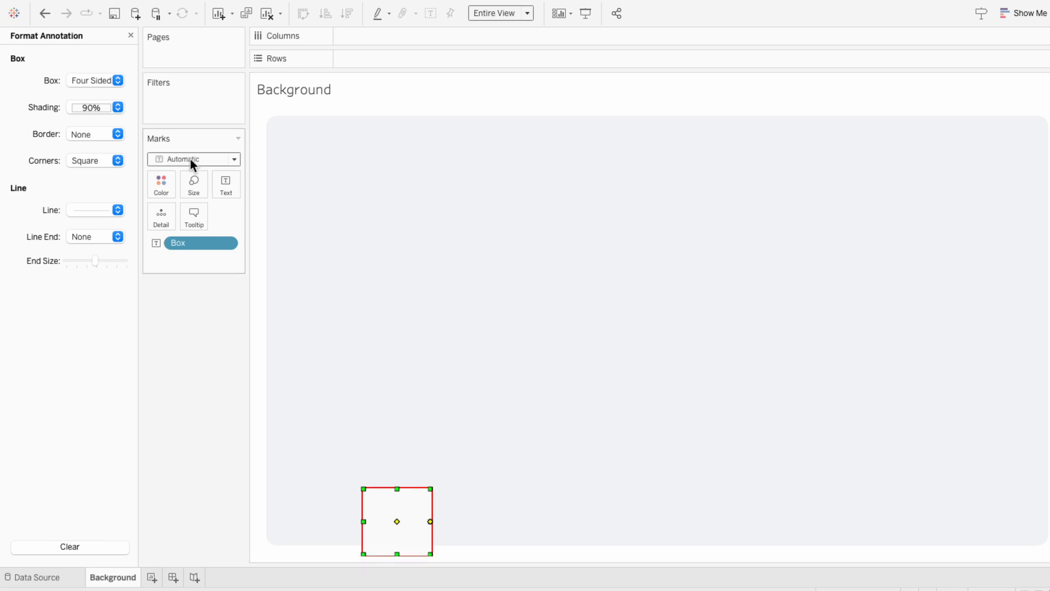
click(102, 107)
click(84, 213)
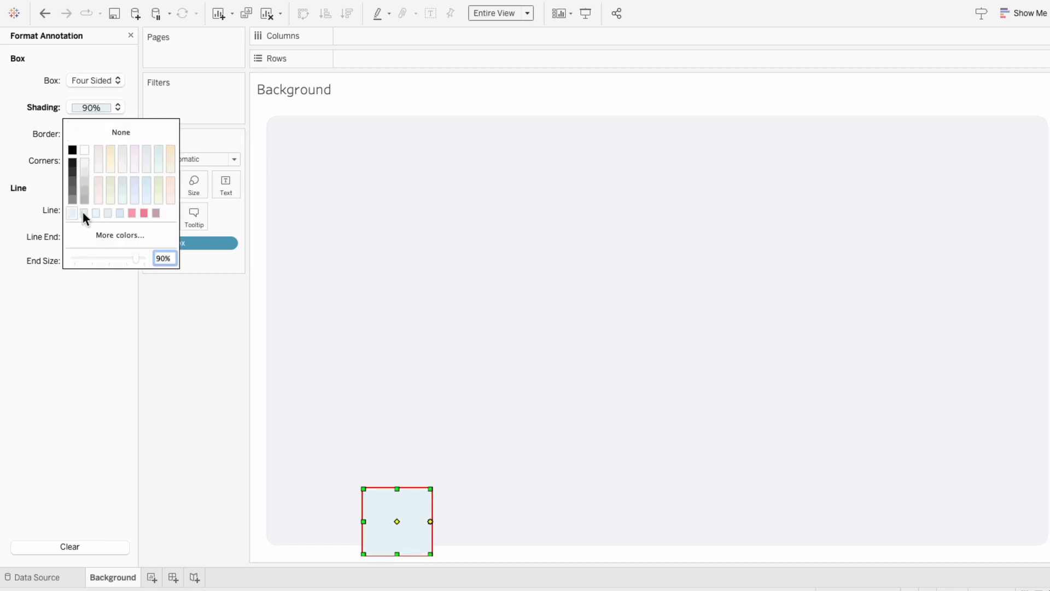
click(50, 127)
Give the second annotation a thin solid border and set its corners to More Rounded.
click(80, 135)
click(92, 171)
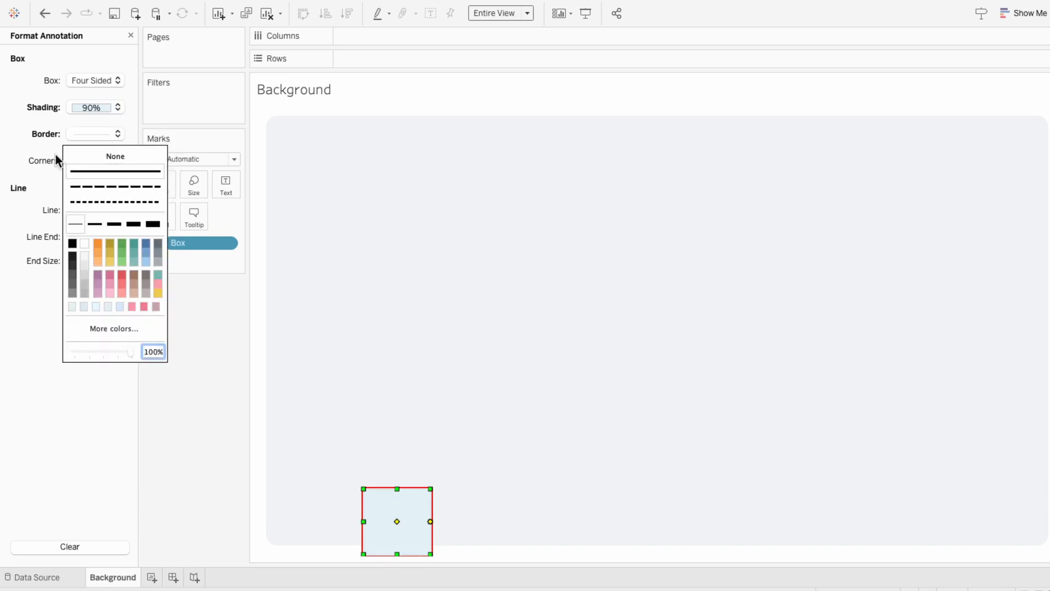
click(54, 154)
click(90, 165)
click(100, 183)
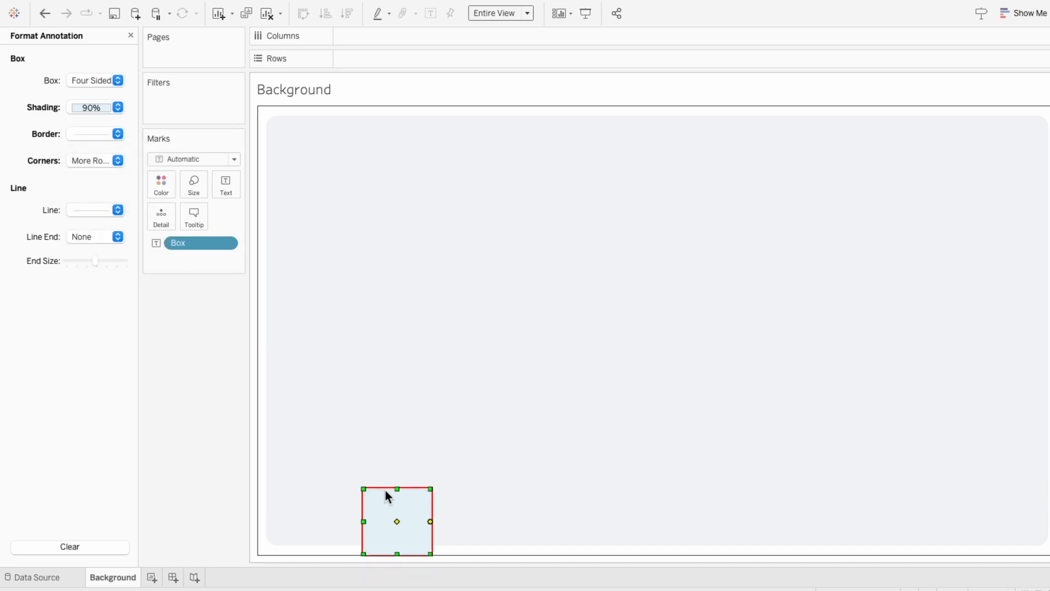
Move and enlarge the second annotation to cover the first, offset slightly up and left so the first peeks out as a shadow.
mouse_move(385, 492)
mouse_down()
mouse_move(401, 479)
mouse_move(284, 101)
mouse_move(292, 126)
mouse_up()
mouse_move(326, 176)
mouse_down()
mouse_move(912, 555)
mouse_move(1046, 531)
mouse_move(1036, 532)
mouse_up()
drag(973, 473, 982, 477)
drag(882, 542, 887, 544)
click(393, 553)
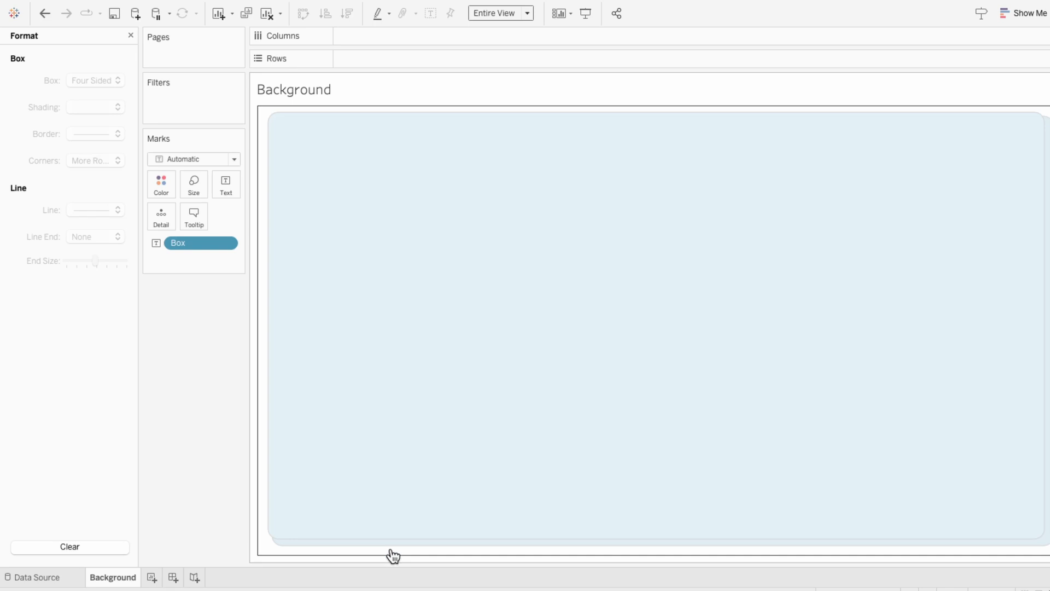
Create a dashboard placed before the Background sheet and set its fixed width to 1300 px.
click(173, 577)
drag(176, 577, 109, 580)
click(83, 137)
triple_click(41, 216)
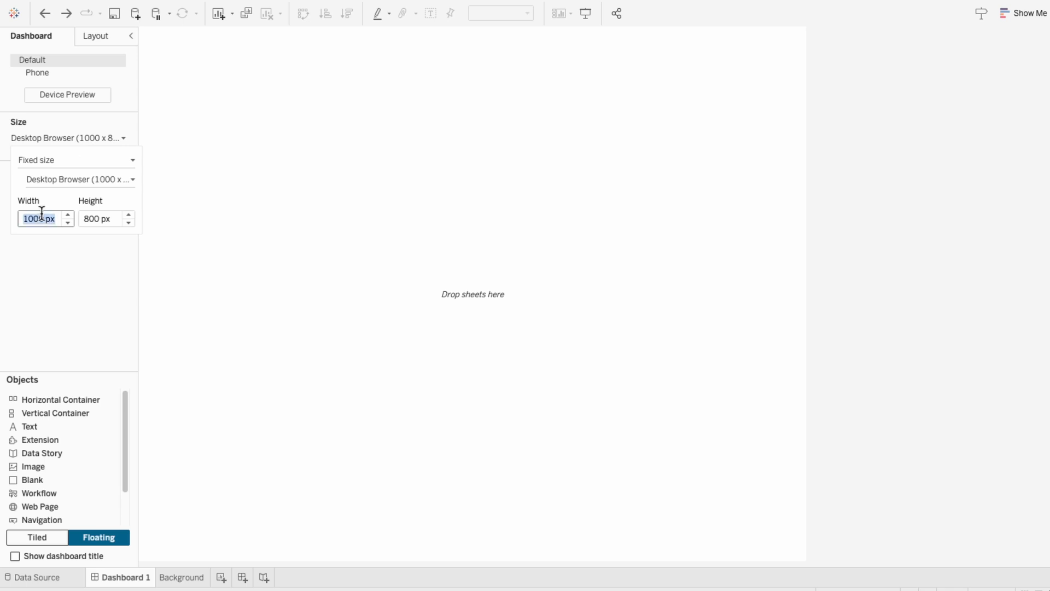
text(1300)
key(Return)
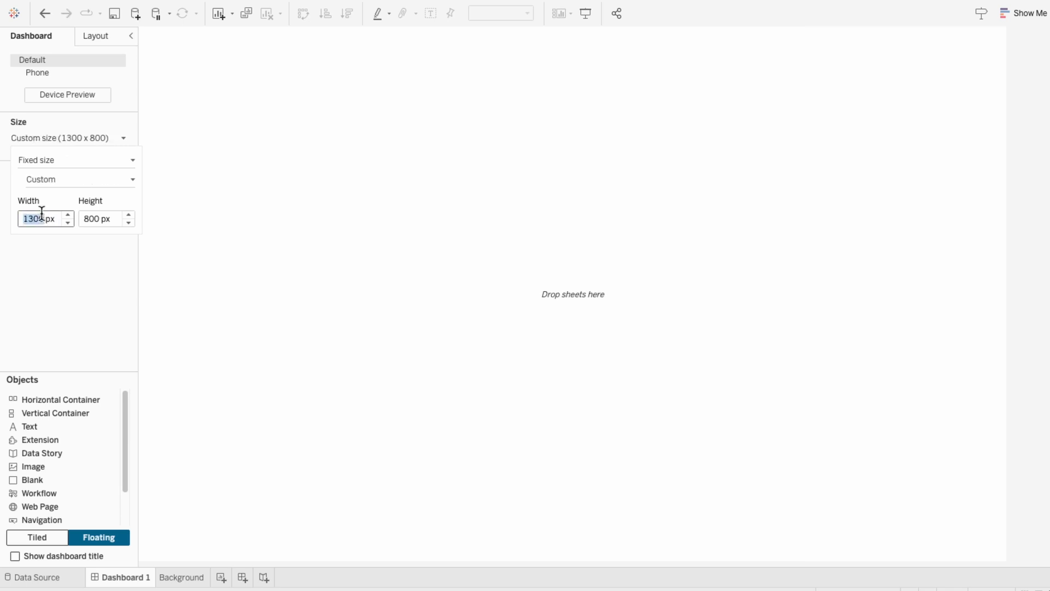
click(73, 268)
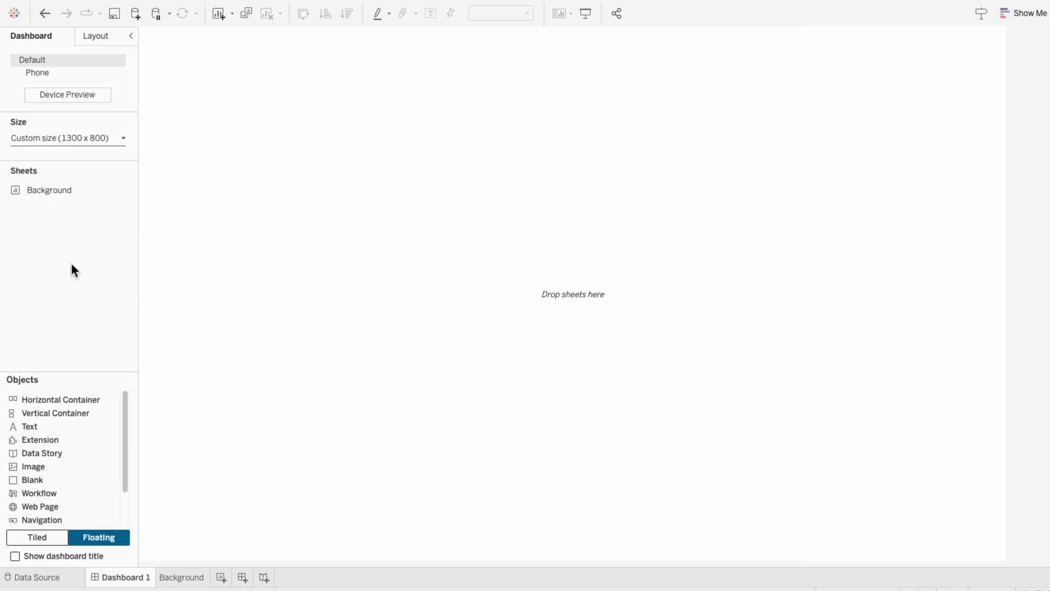
Place the Background sheet as a floating object filling nearly the whole dashboard and hide its title.
drag(54, 193, 159, 39)
drag(442, 215, 997, 548)
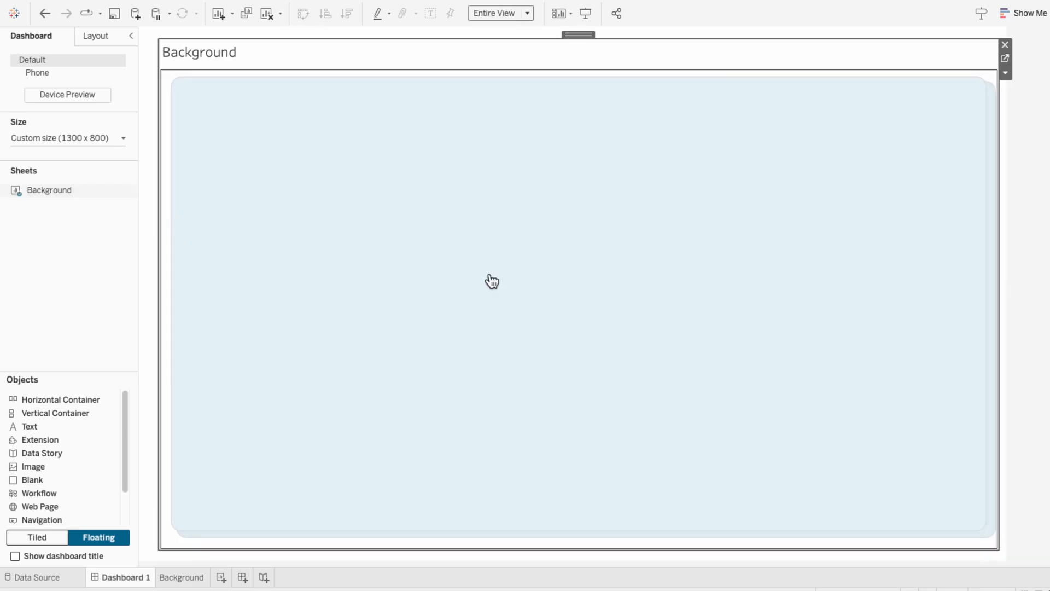
right_click(202, 51)
click(230, 82)
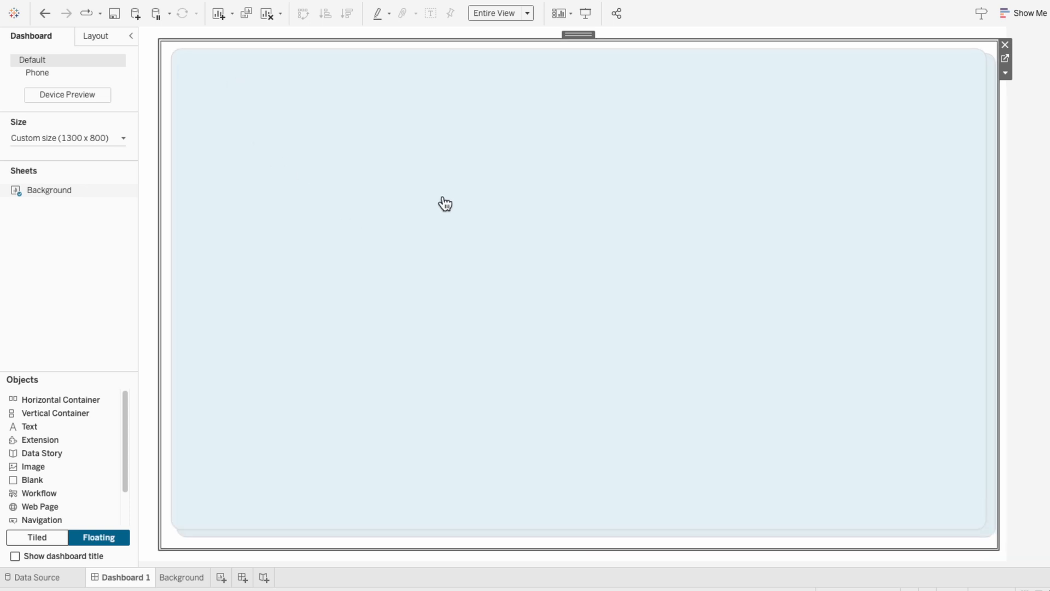
drag(158, 550, 149, 555)
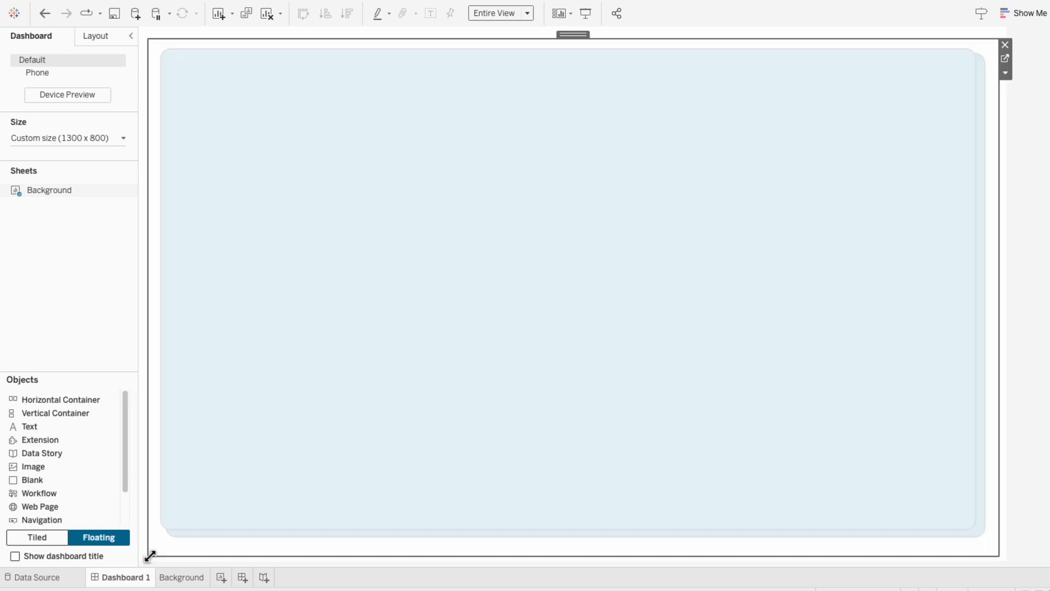
Set the front annotation's shading opacity to 100% on the dashboard.
click(422, 331)
right_click(421, 332)
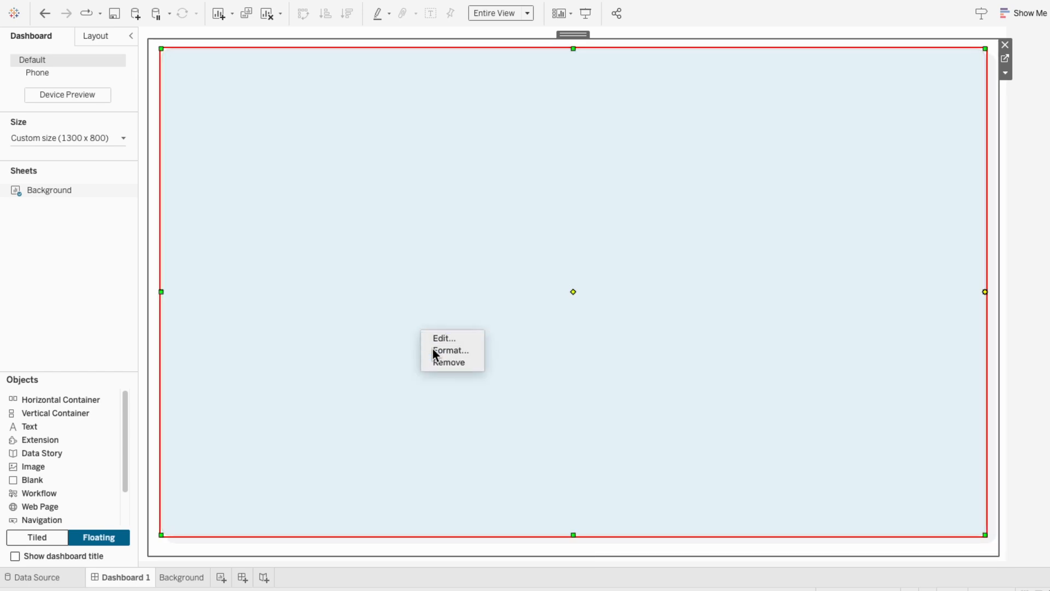
click(445, 350)
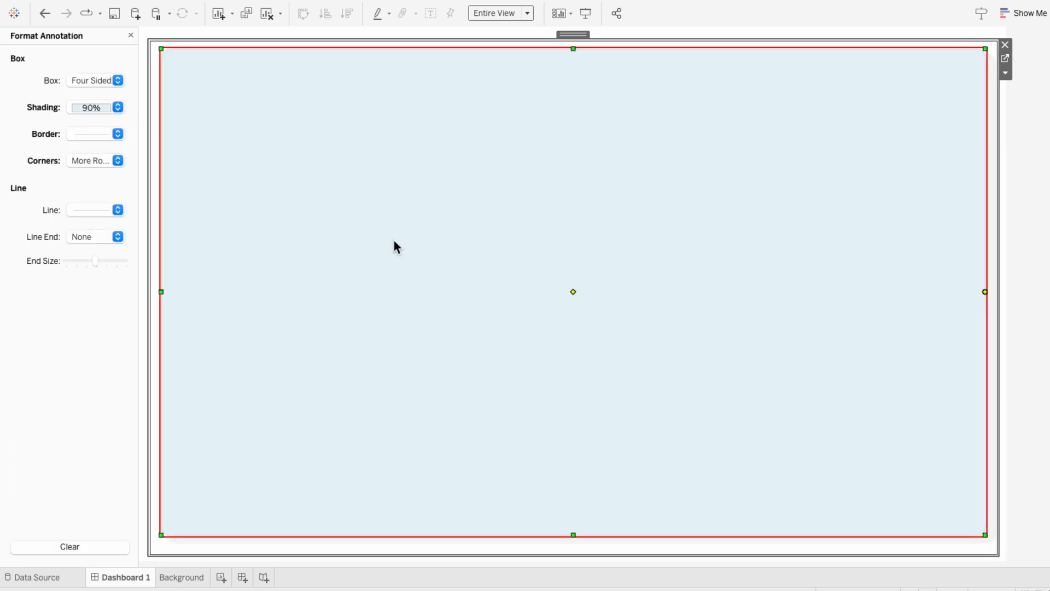
click(87, 108)
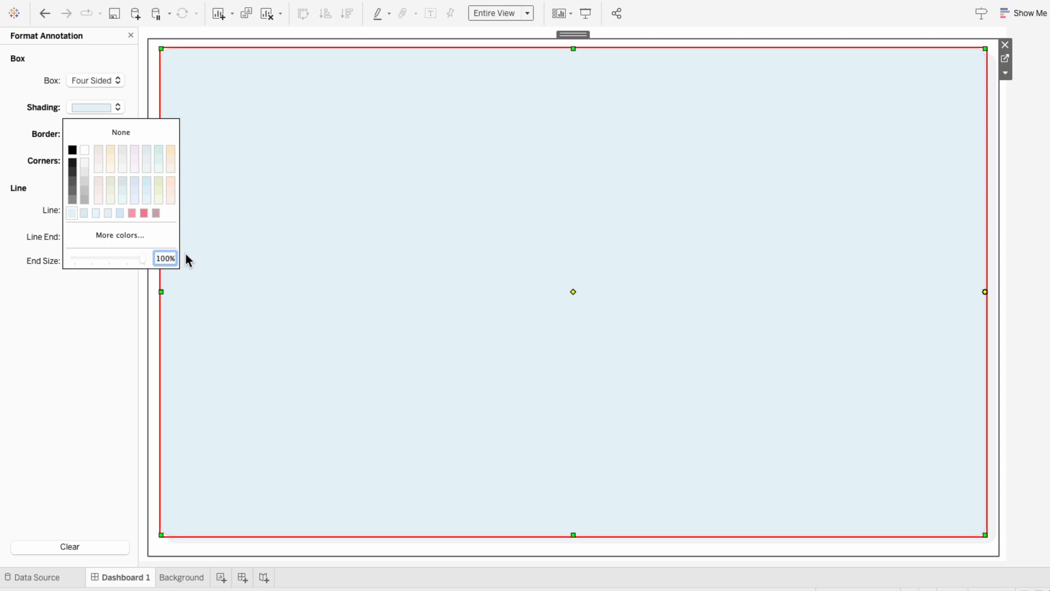
Close the shading choices and deselect the Background sheet's annotations on the dashboard.
click(992, 339)
click(973, 551)
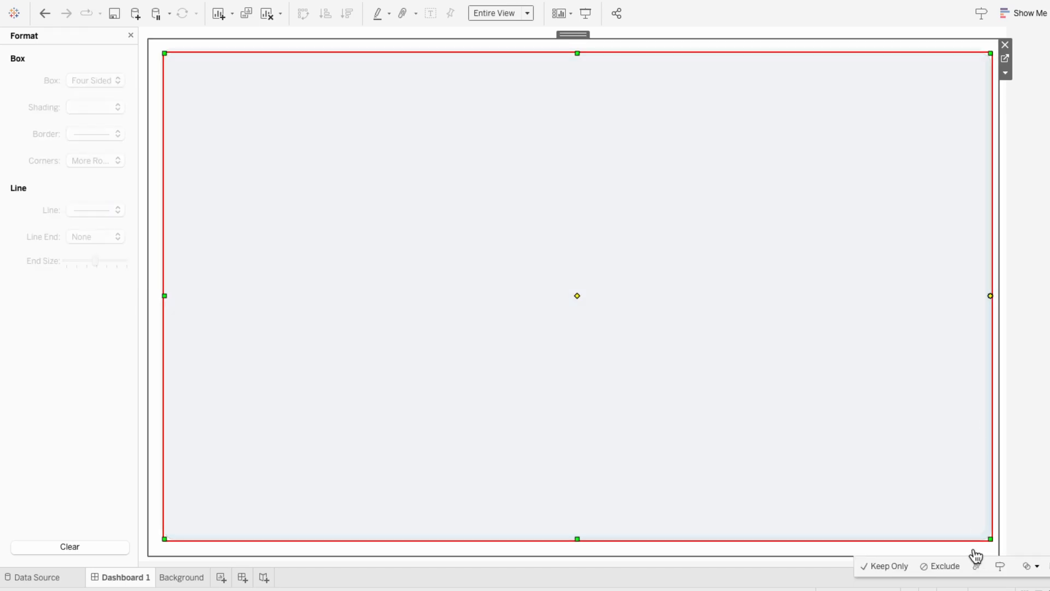
click(976, 555)
key(Escape)
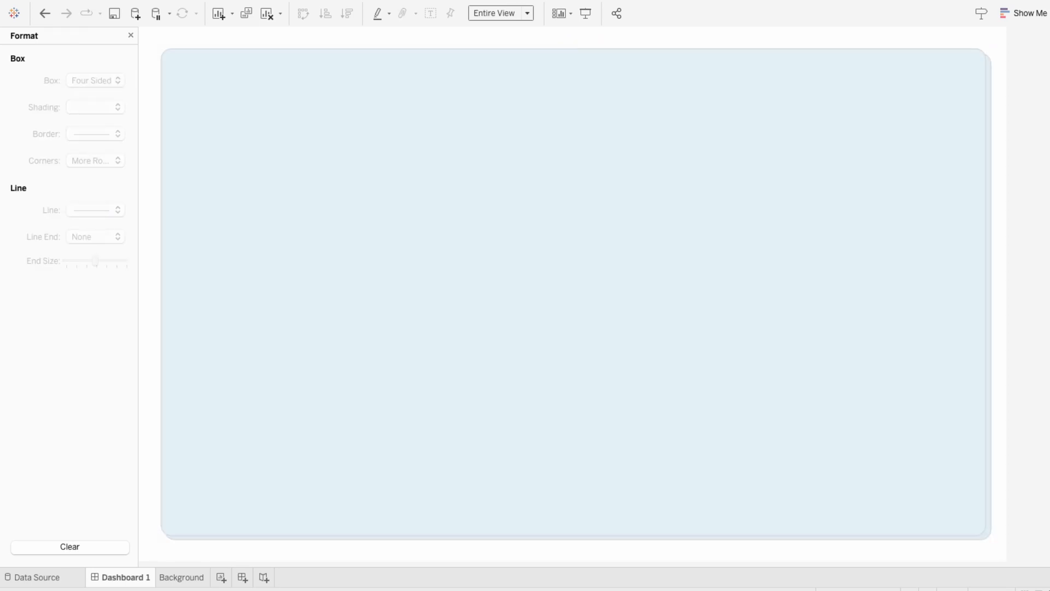
Create a new worksheet and name it Layout.
click(221, 578)
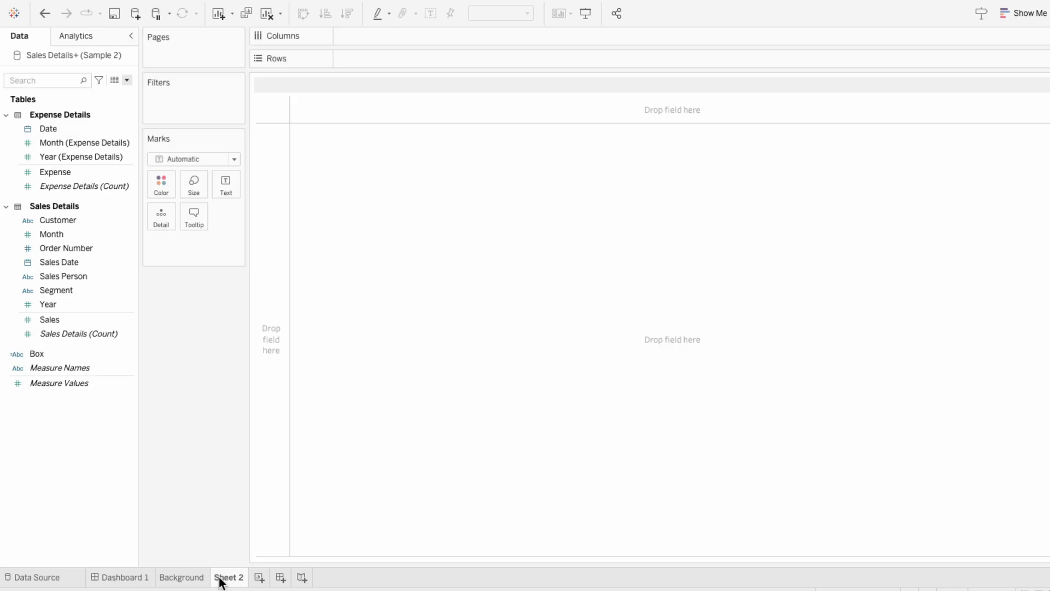
double_click(219, 578)
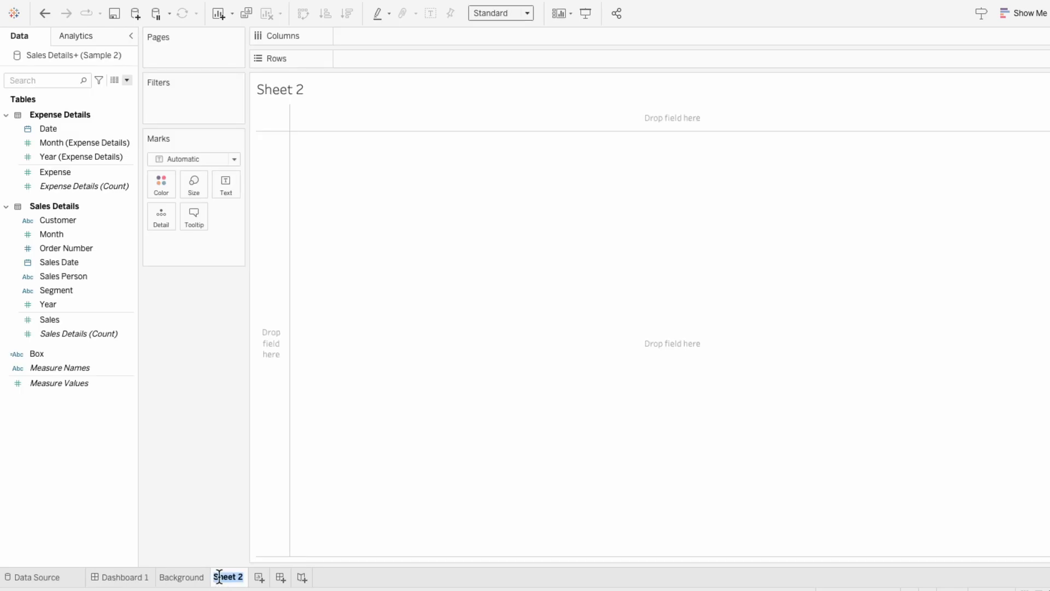
text(Layout)
key(Return)
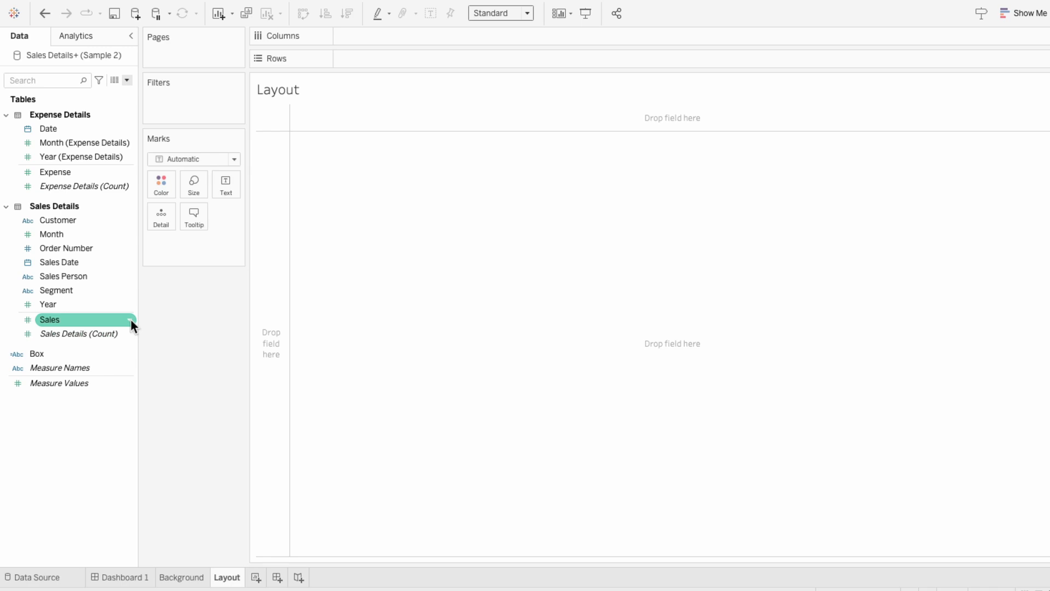
Add the Box field to the marks as Text and clear all of the tooltip's content.
drag(64, 356, 182, 251)
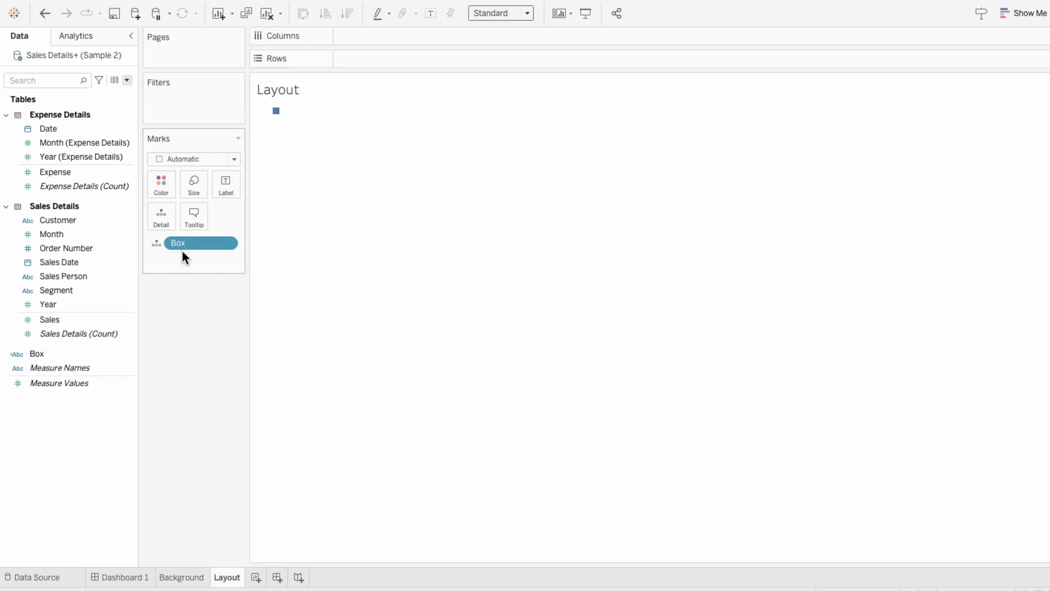
click(155, 244)
click(168, 266)
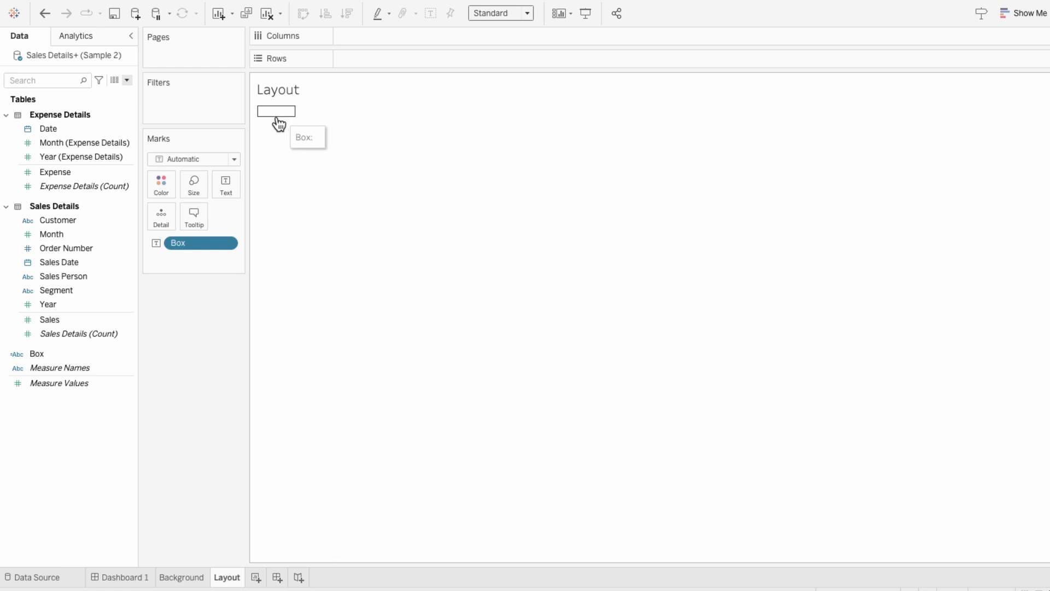
click(189, 217)
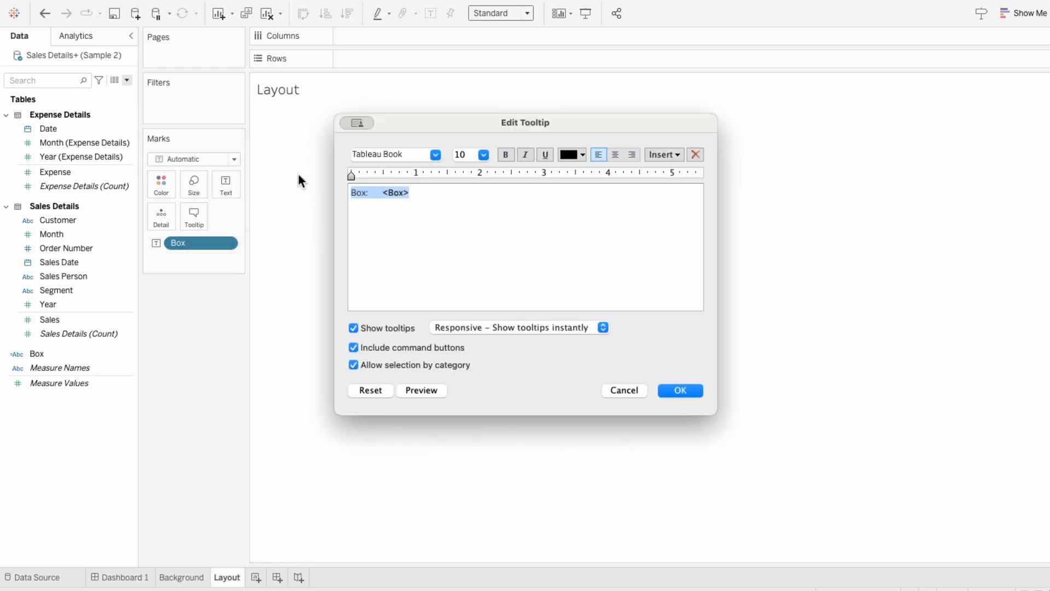
key(BackSpace)
click(695, 390)
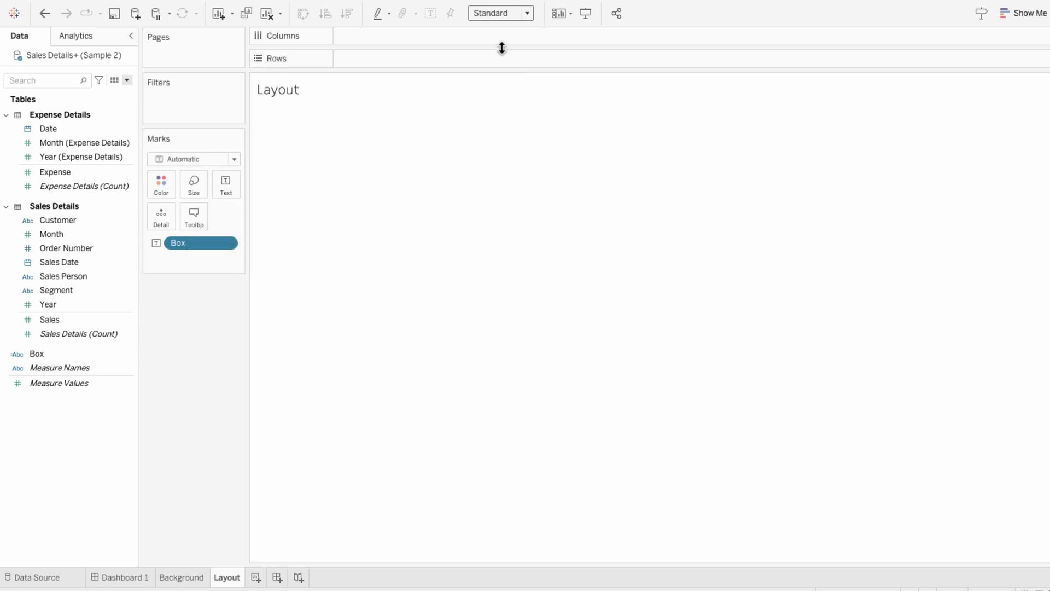
Add an empty area annotation to the Layout sheet and fit the sheet to Entire View.
right_click(289, 109)
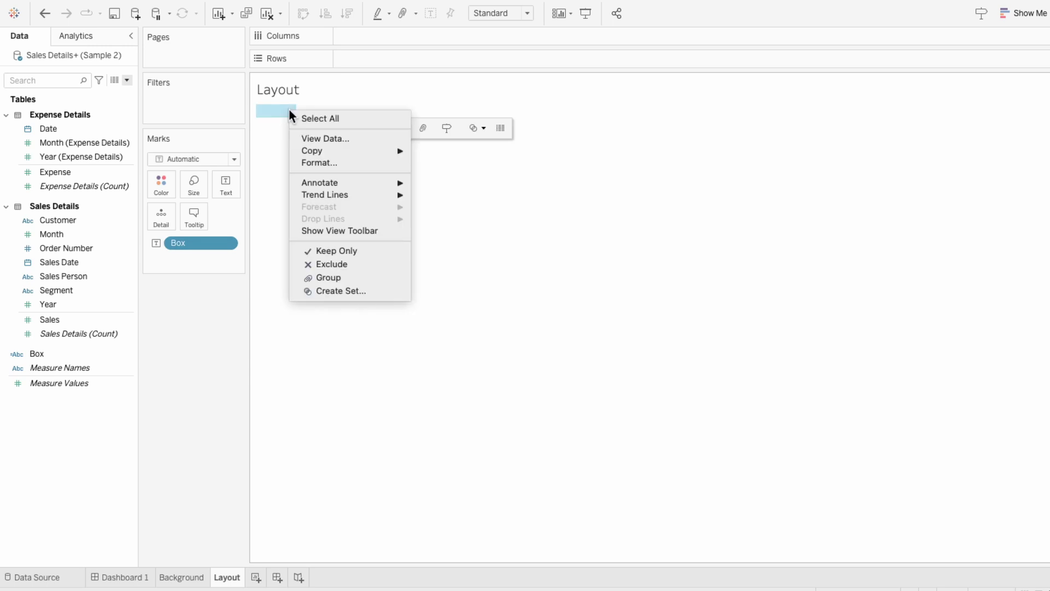
mouse_move(399, 184)
click(441, 207)
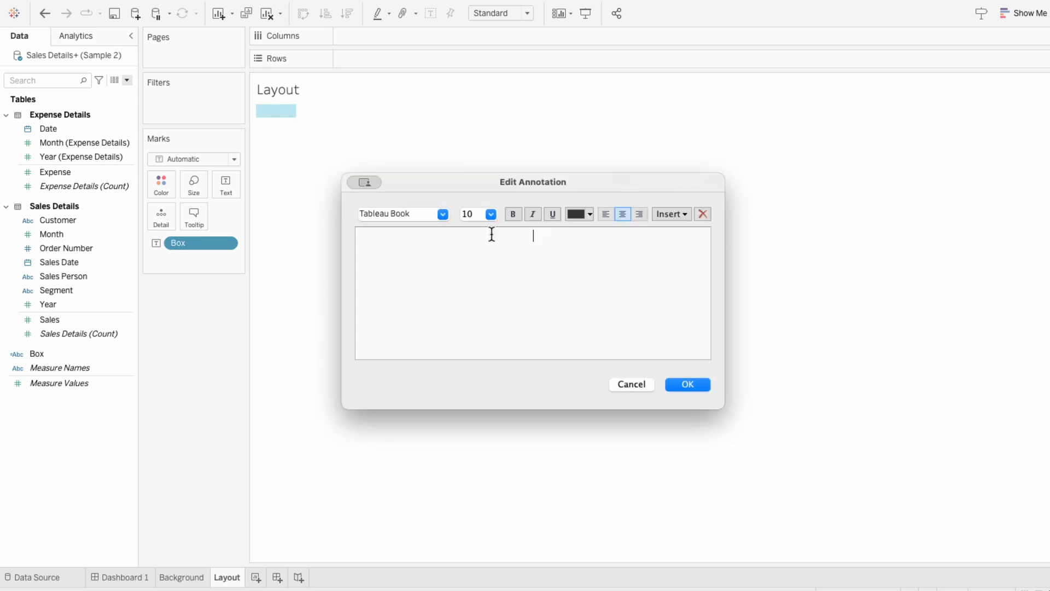
click(695, 384)
click(488, 15)
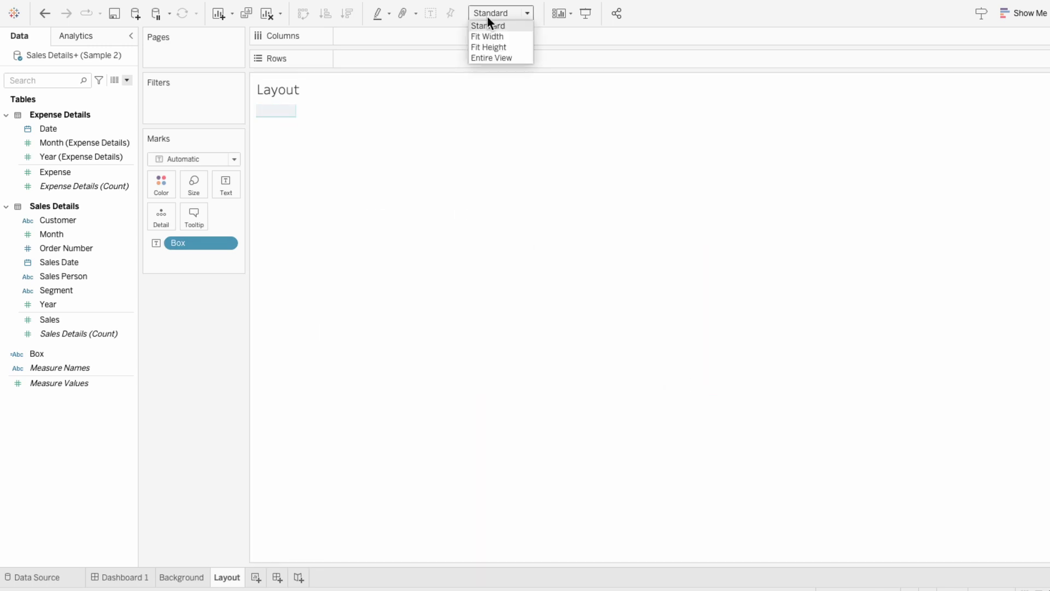
click(497, 57)
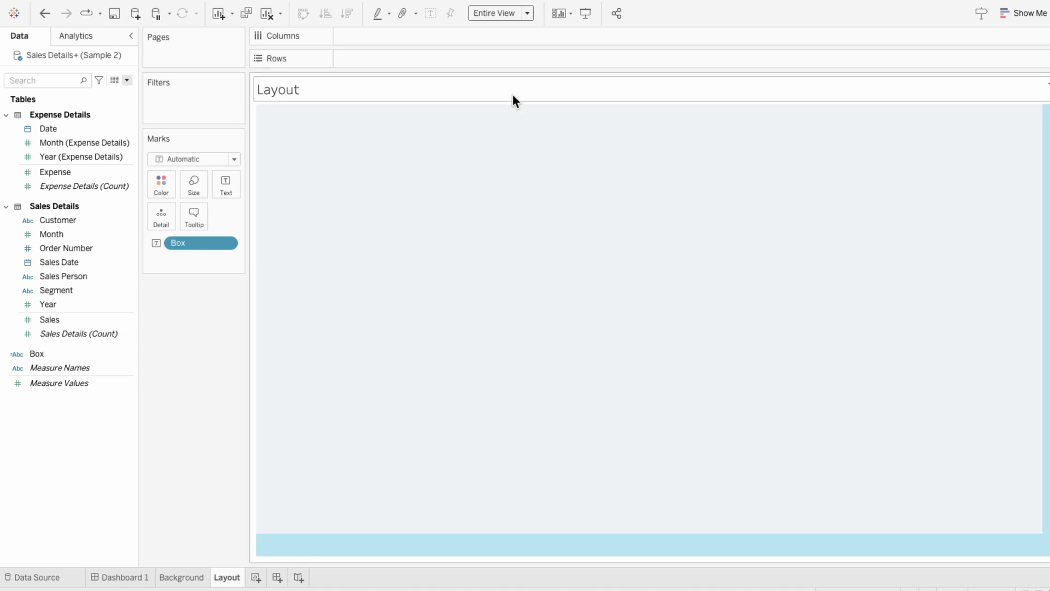
Shrink the annotation to a small, nearly square box and move it to the upper-left area of the Layout view.
click(591, 342)
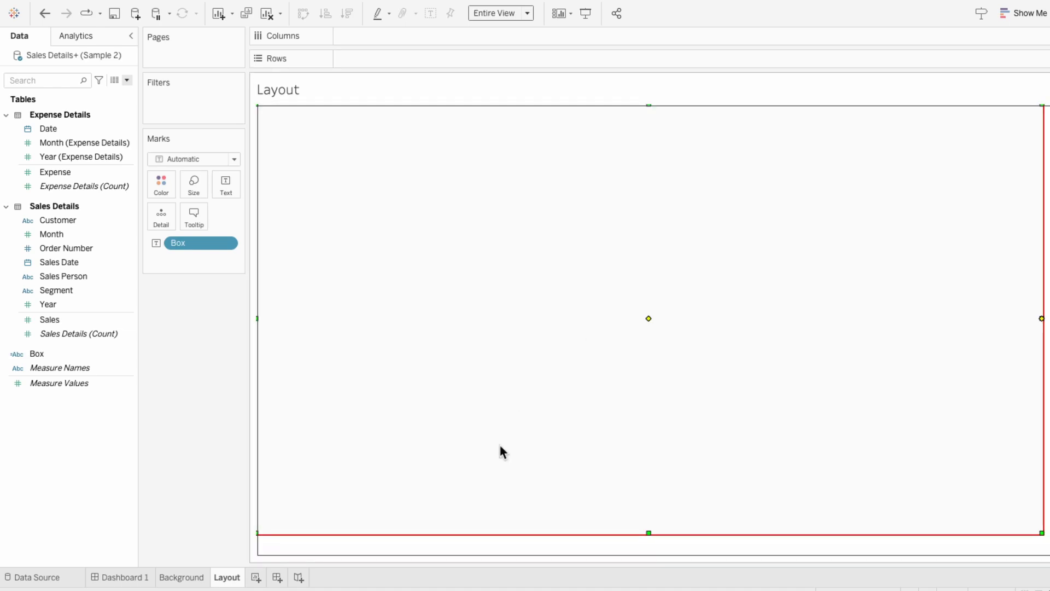
mouse_move(1042, 107)
mouse_down()
mouse_move(854, 221)
mouse_move(474, 314)
mouse_move(435, 360)
mouse_up()
mouse_move(390, 429)
mouse_down()
mouse_move(429, 300)
mouse_move(421, 188)
mouse_up()
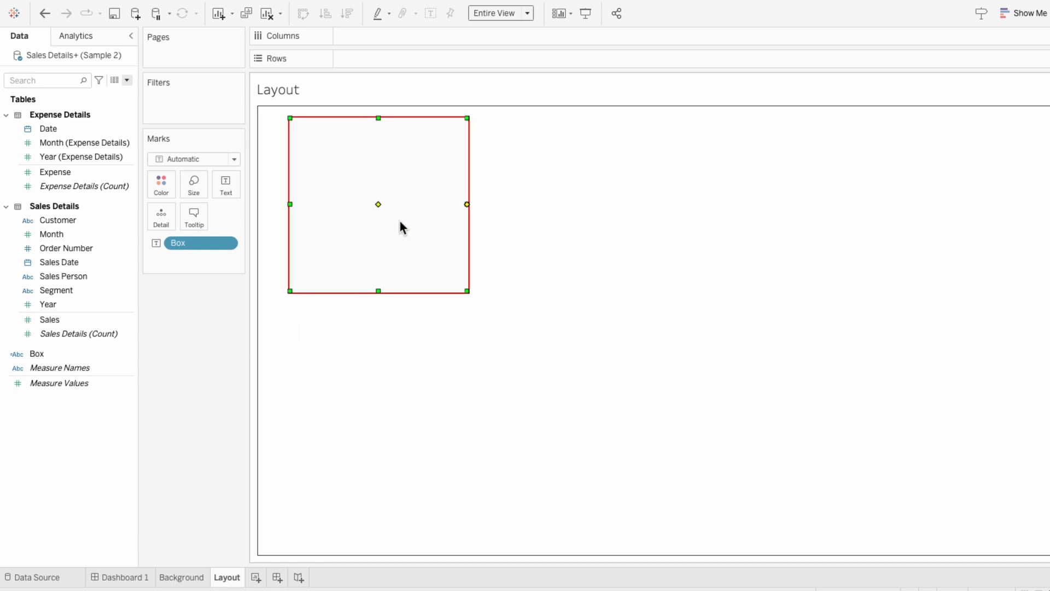
Place the Layout sheet as a floating object on Dashboard 1, enlarge it to fill the blue panel and hide its title.
click(141, 580)
drag(38, 203, 175, 58)
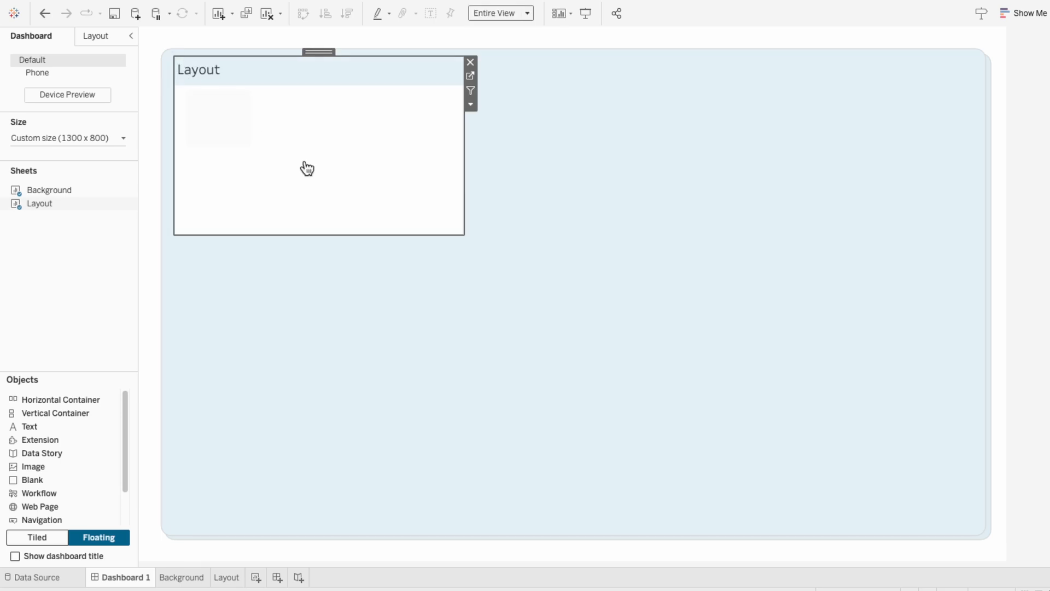
drag(467, 239, 974, 521)
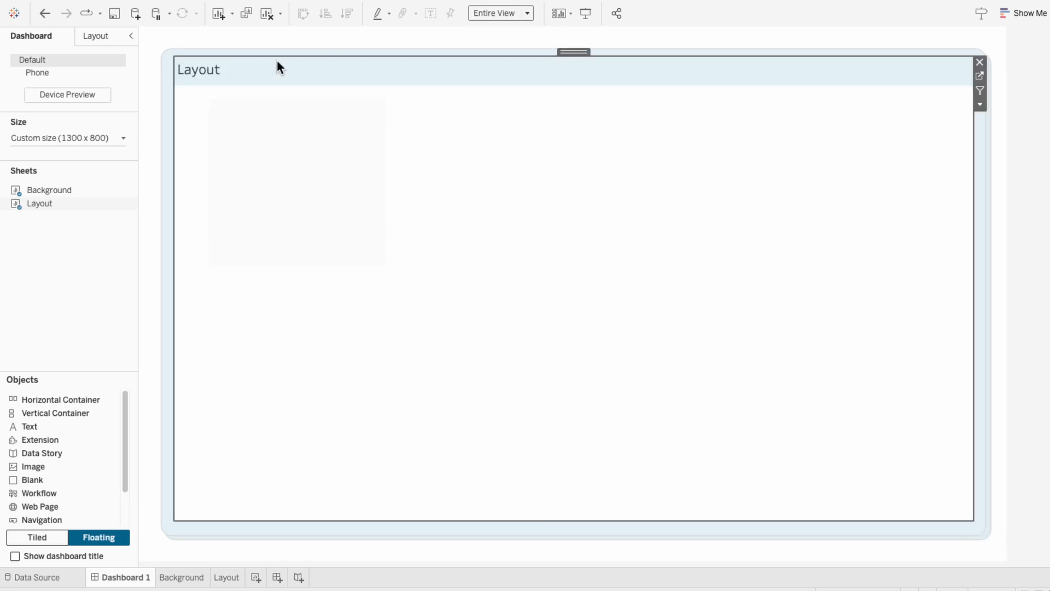
right_click(209, 71)
click(230, 103)
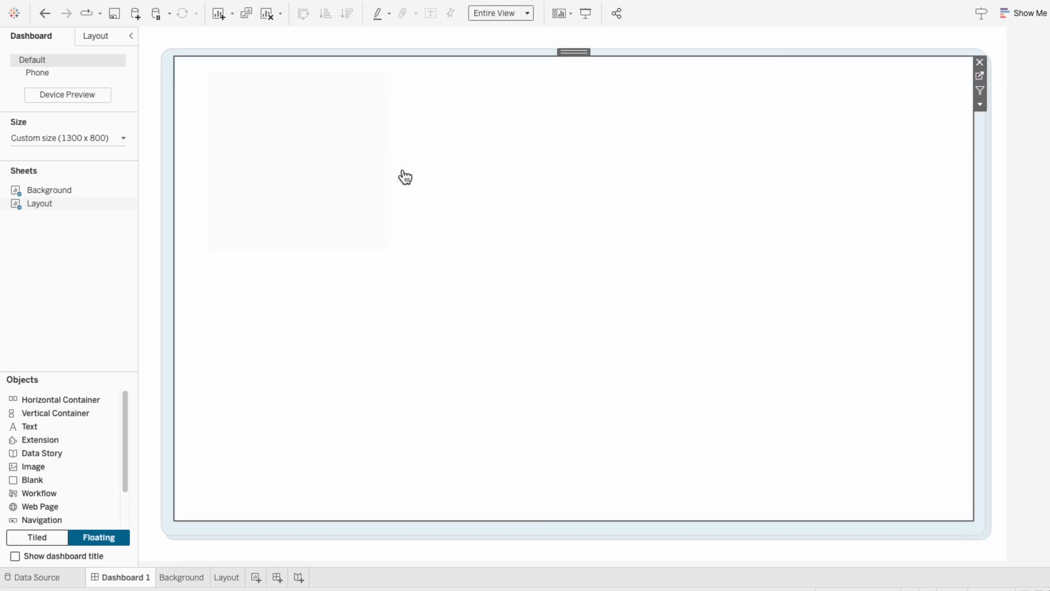
Set the Layout sheet's default worksheet shading to None so its background is transparent.
right_click(464, 197)
click(496, 248)
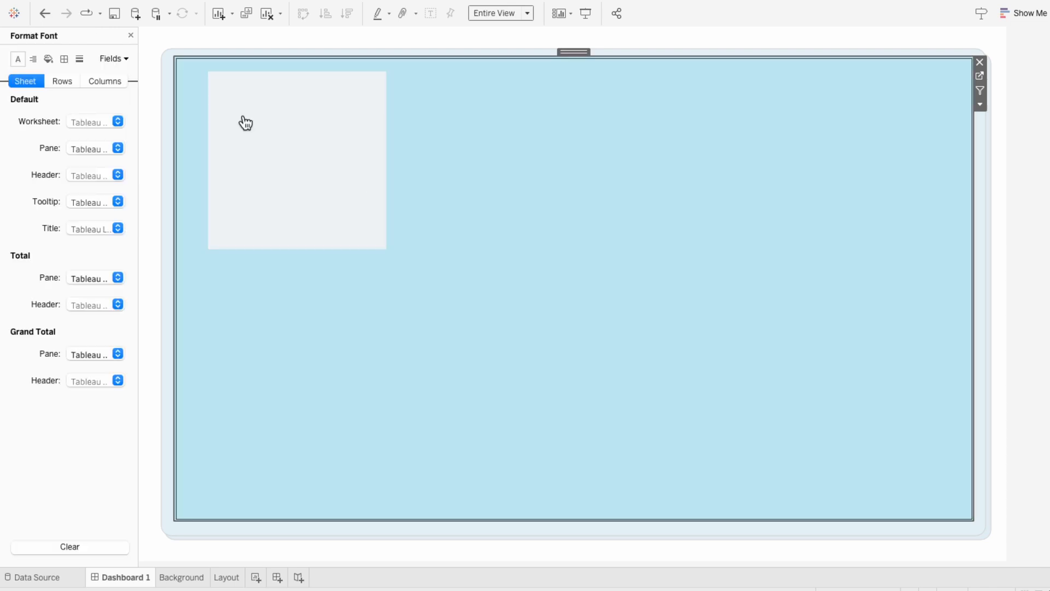
click(48, 59)
click(82, 121)
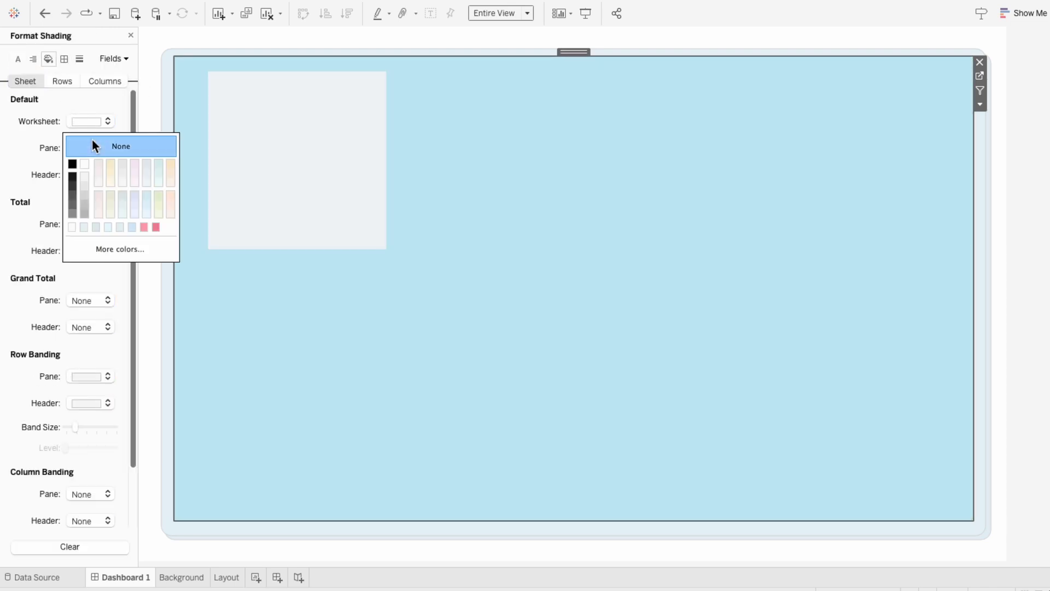
click(92, 143)
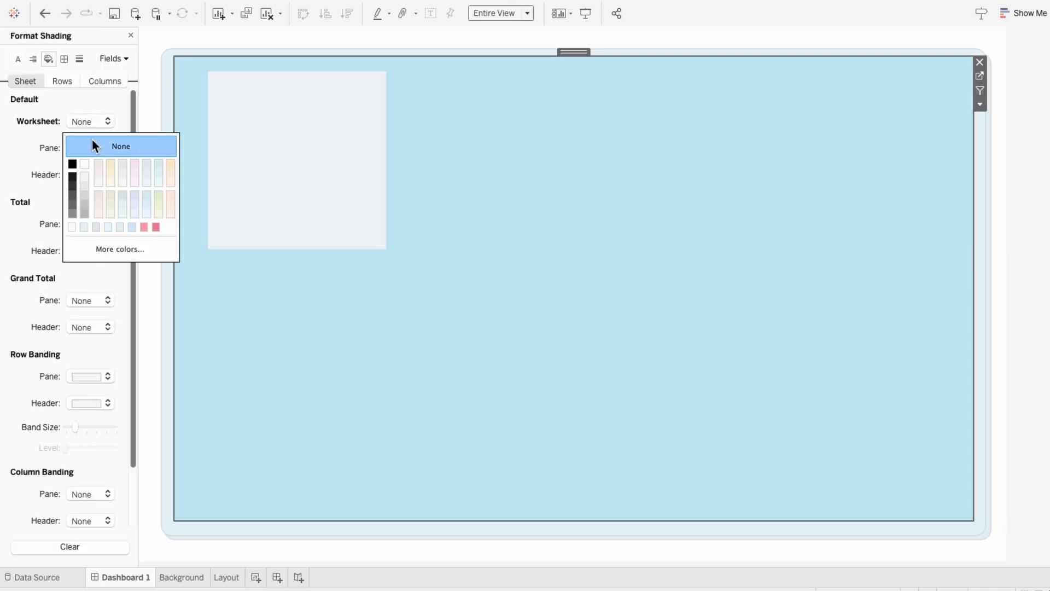
click(439, 197)
Add two empty area annotations to the Layout sheet, just beside the existing box.
right_click(438, 195)
mouse_move(481, 261)
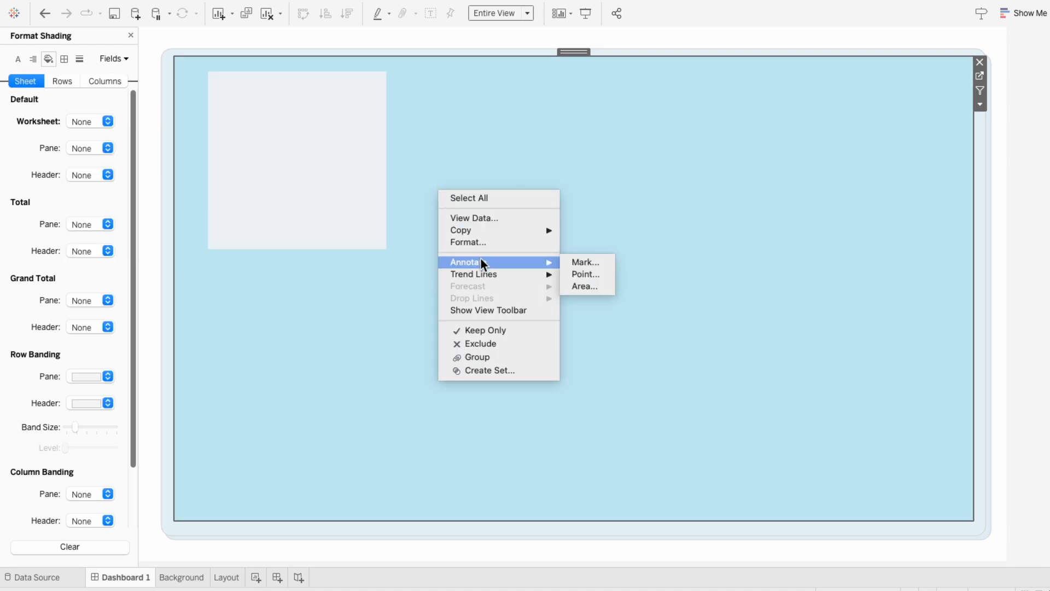
click(609, 286)
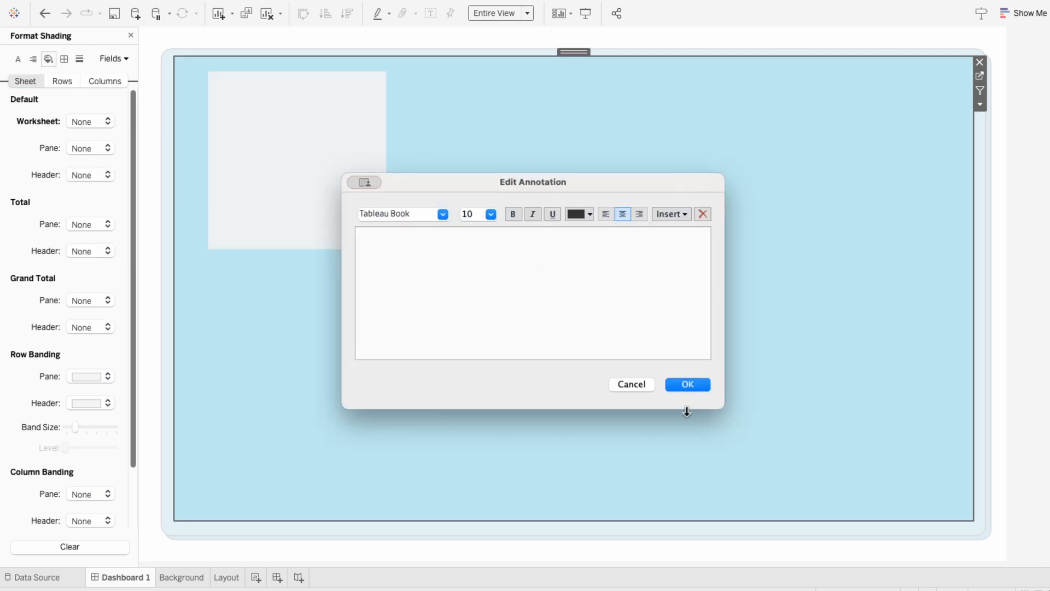
click(679, 383)
right_click(433, 253)
mouse_move(475, 323)
click(574, 345)
click(679, 385)
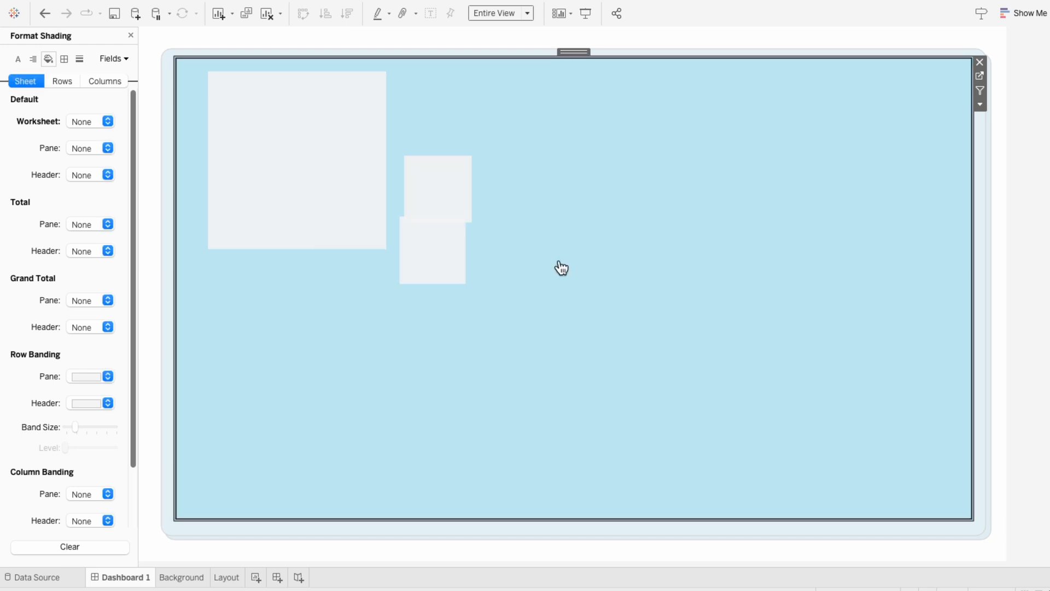
Add three more empty area annotations in a row across the middle of the Layout sheet.
right_click(559, 263)
mouse_move(605, 333)
click(700, 357)
click(681, 388)
right_click(624, 276)
mouse_move(664, 347)
click(780, 373)
click(686, 385)
right_click(703, 282)
click(850, 380)
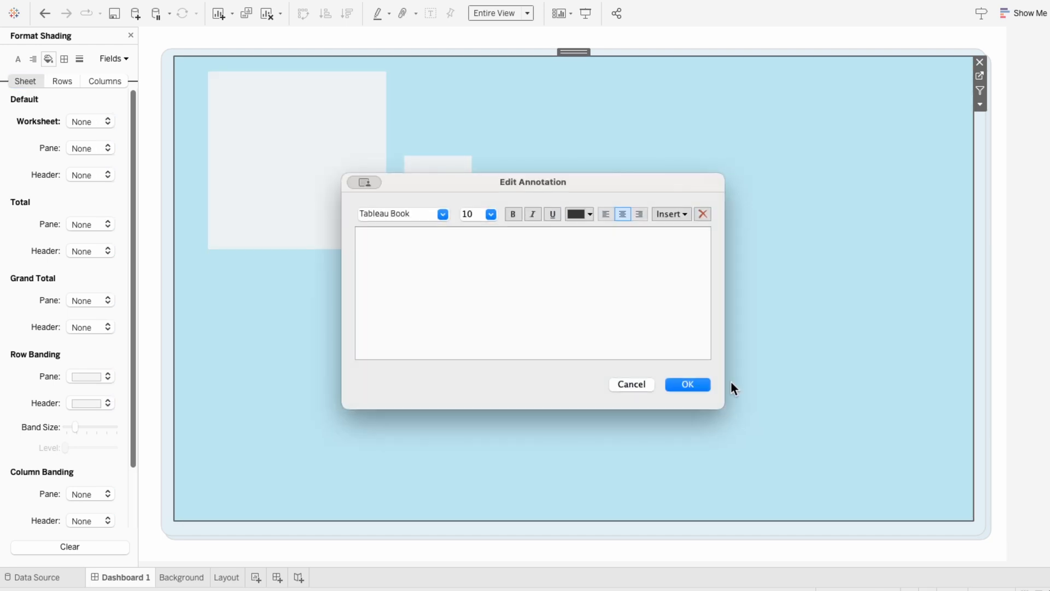
click(690, 385)
Resize and arrange the six annotations as one left box, two stacked centre boxes, a wide bottom box and two stacked right boxes.
mouse_move(720, 296)
mouse_down()
mouse_move(773, 255)
mouse_move(934, 411)
mouse_move(940, 492)
mouse_up()
mouse_move(638, 280)
mouse_down()
mouse_move(565, 129)
mouse_move(254, 421)
mouse_move(391, 229)
mouse_move(589, 300)
mouse_move(836, 146)
mouse_move(675, 137)
mouse_up()
click(1018, 305)
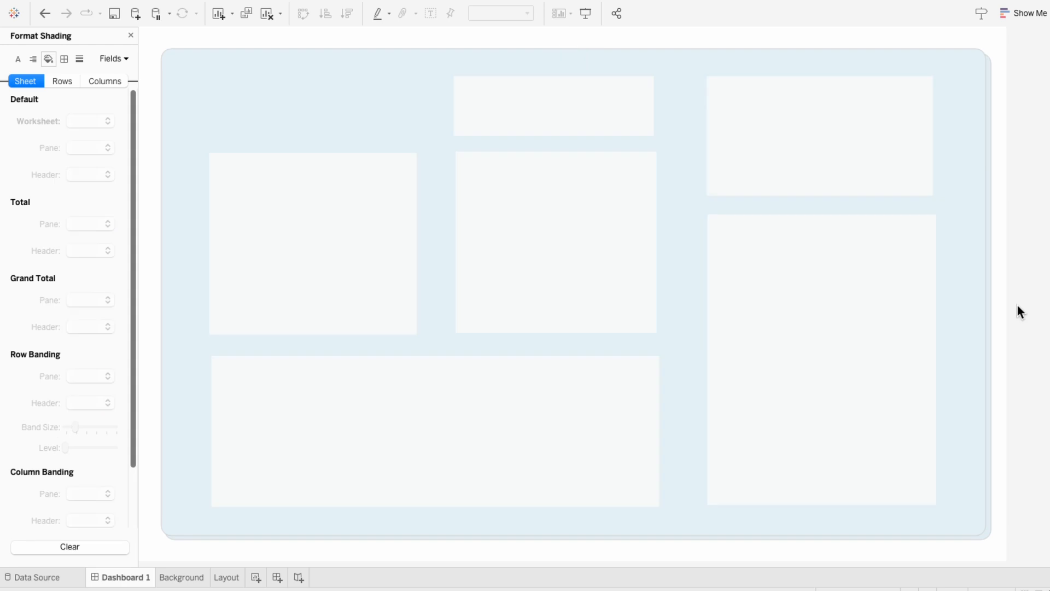
Format the upper-centre annotation with very light grey shading, a thin border line and More Rounded corners.
click(576, 119)
right_click(576, 119)
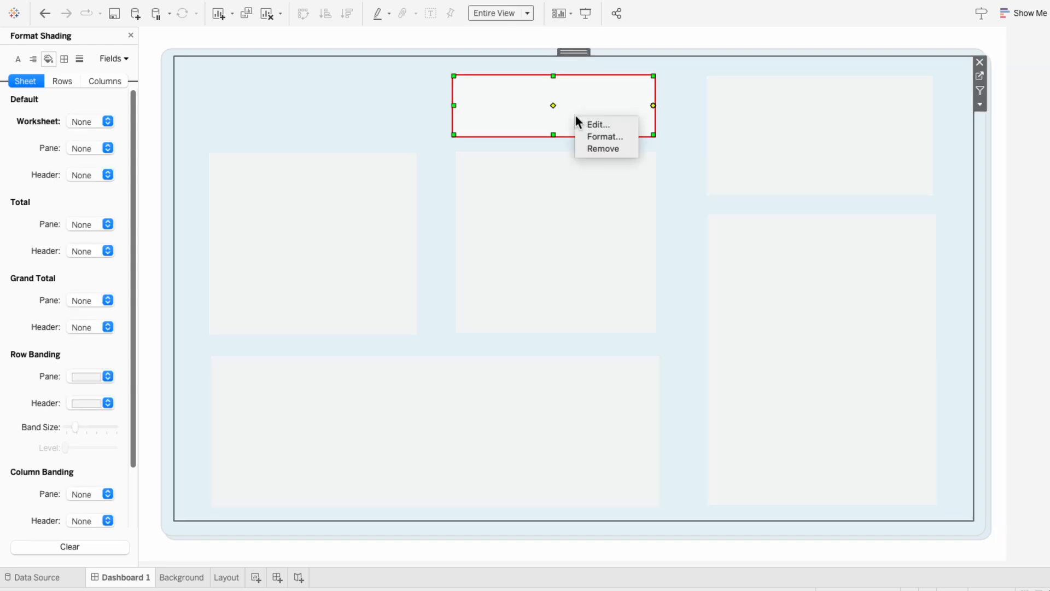
click(593, 137)
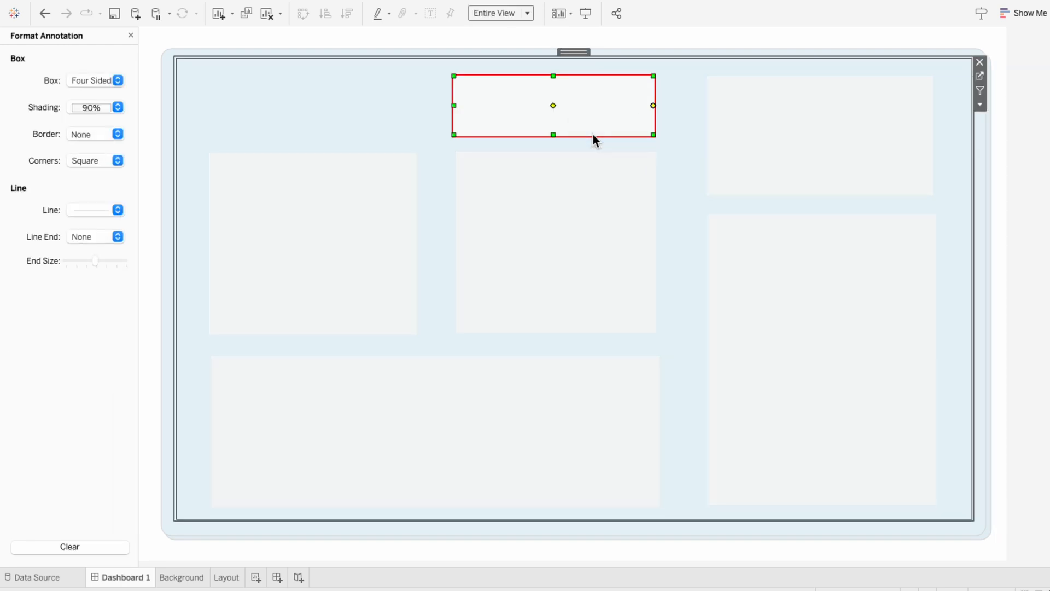
click(95, 109)
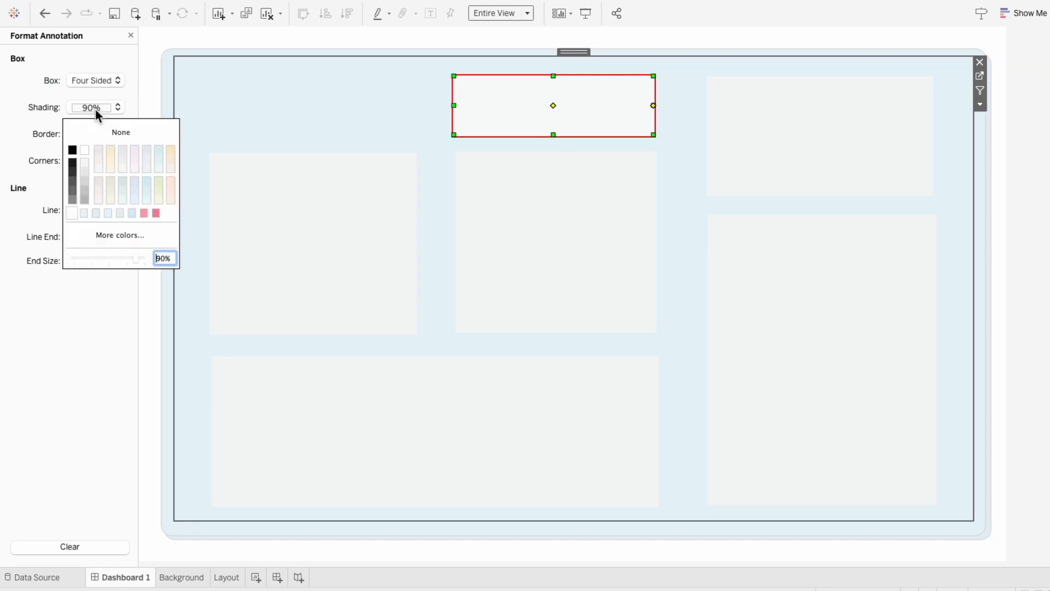
click(84, 159)
click(54, 137)
click(93, 135)
click(90, 181)
click(44, 154)
click(94, 160)
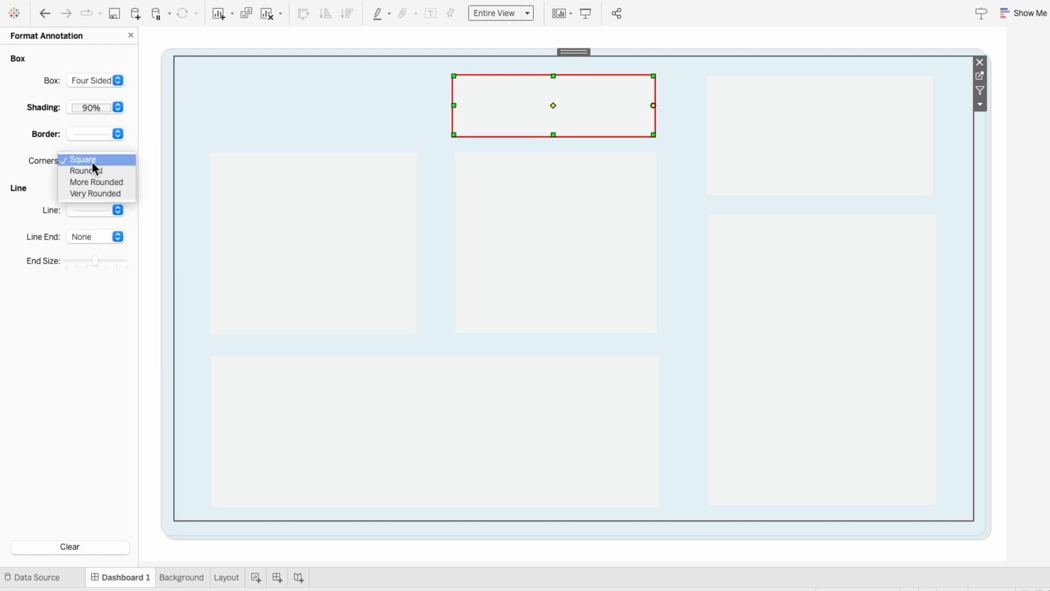
click(94, 182)
Give the middle-centre annotation the same very light grey shading, thin border and More Rounded corners.
click(501, 247)
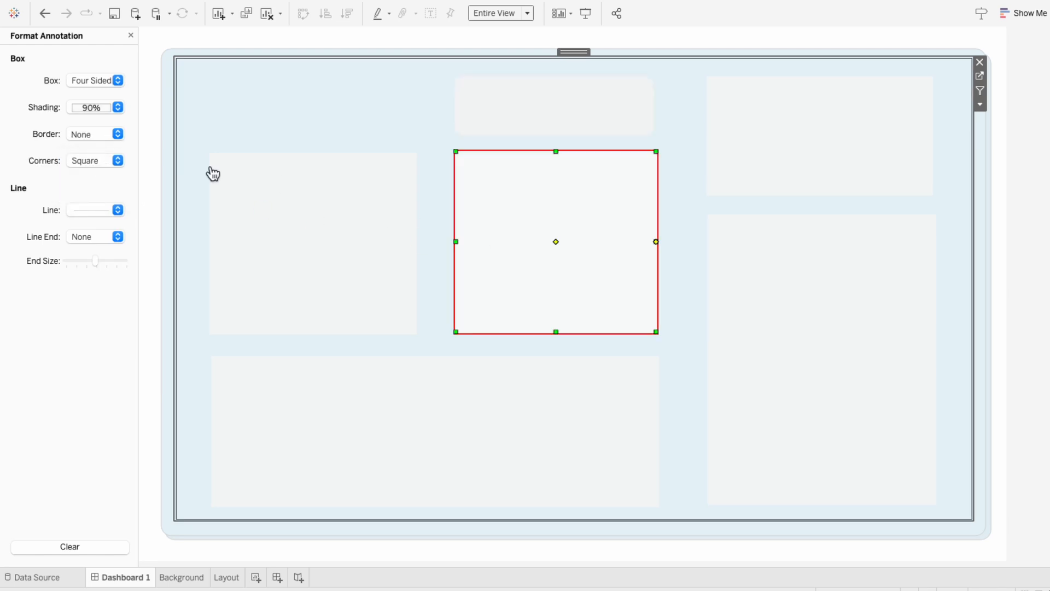
click(88, 107)
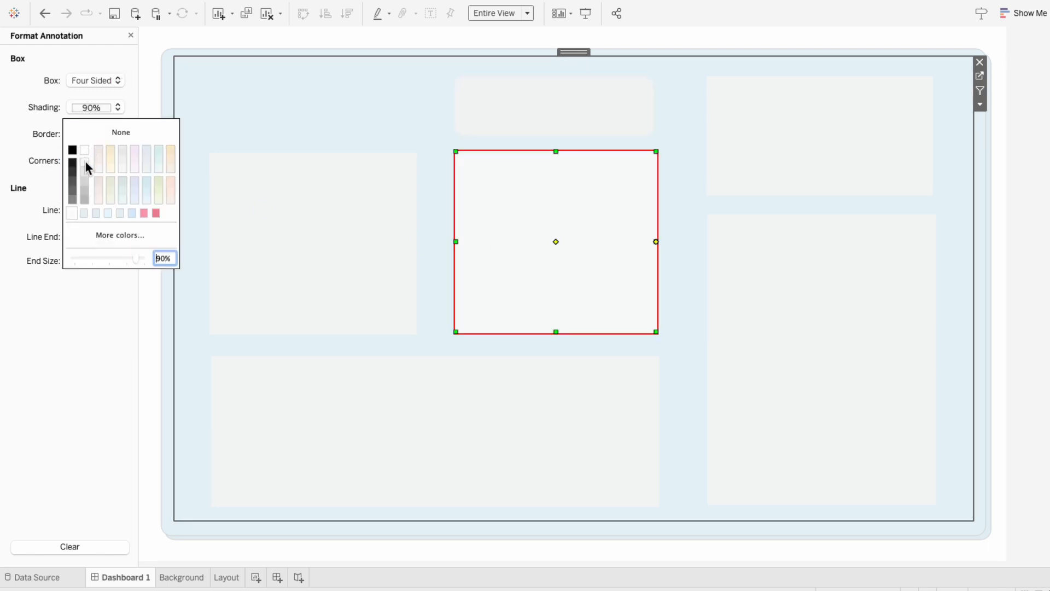
click(85, 162)
click(100, 134)
click(91, 181)
click(46, 155)
click(92, 160)
click(93, 182)
Format the left annotation with very light grey shading, a border and rounded corners matching the centre boxes.
click(290, 222)
click(89, 108)
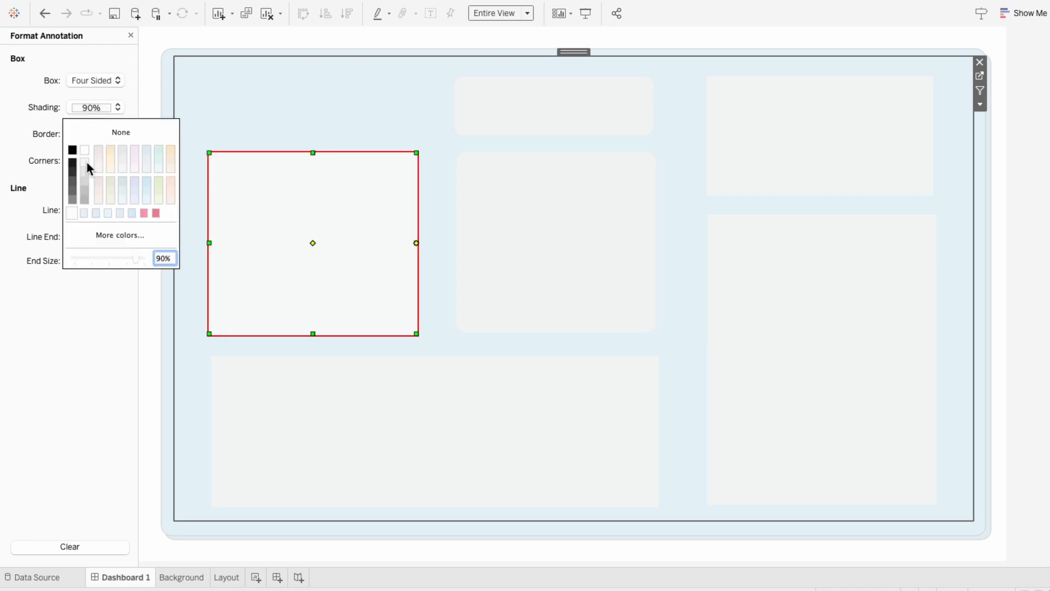
click(86, 162)
click(101, 134)
click(91, 180)
click(94, 160)
Format the wide bottom annotation with white shading, a border and rounded corners.
click(276, 382)
click(94, 108)
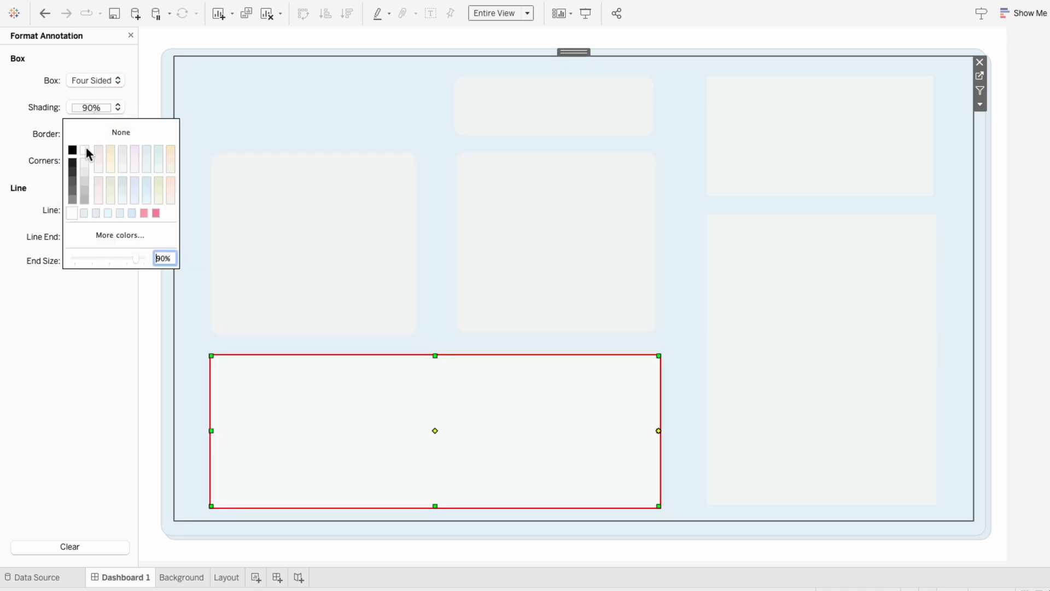
click(86, 149)
click(28, 133)
click(93, 135)
click(84, 157)
click(83, 159)
click(87, 194)
Format the upper-right annotation with very light grey shading, a thin border line and More Rounded corners.
click(767, 134)
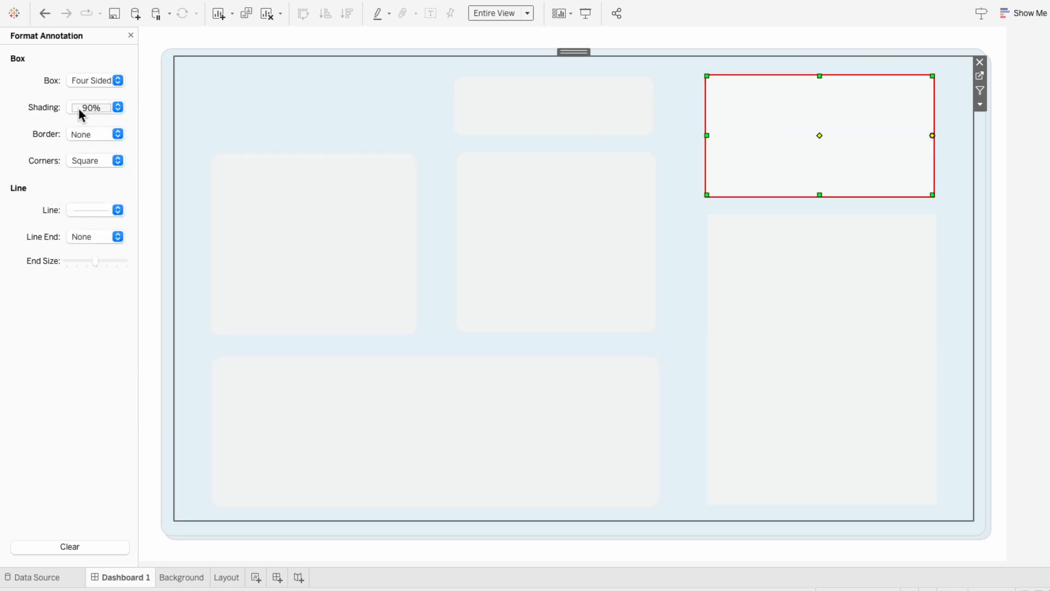
click(80, 110)
click(35, 123)
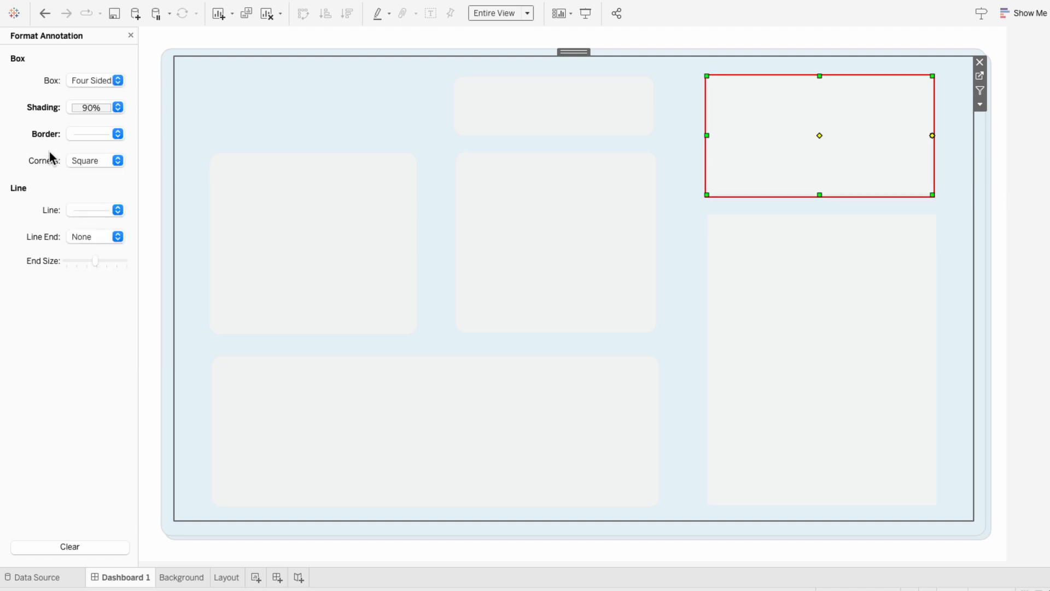
click(94, 160)
click(88, 195)
Give the tall lower-right annotation the same very light grey shading, thin border and More Rounded corners, then deselect the sheet.
click(766, 284)
click(94, 108)
click(83, 162)
click(94, 134)
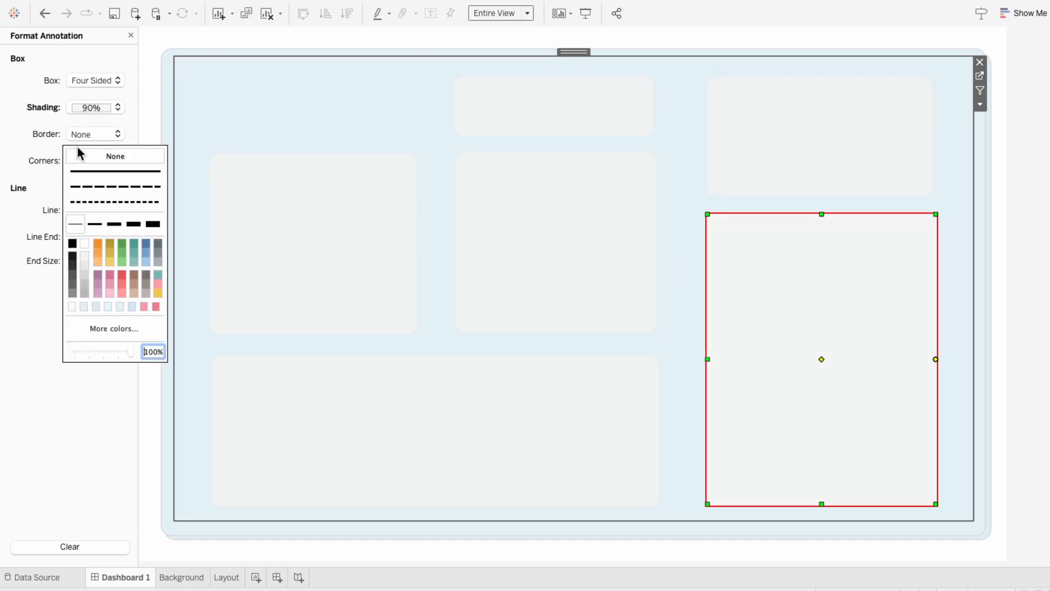
click(82, 154)
click(94, 160)
click(90, 193)
click(961, 225)
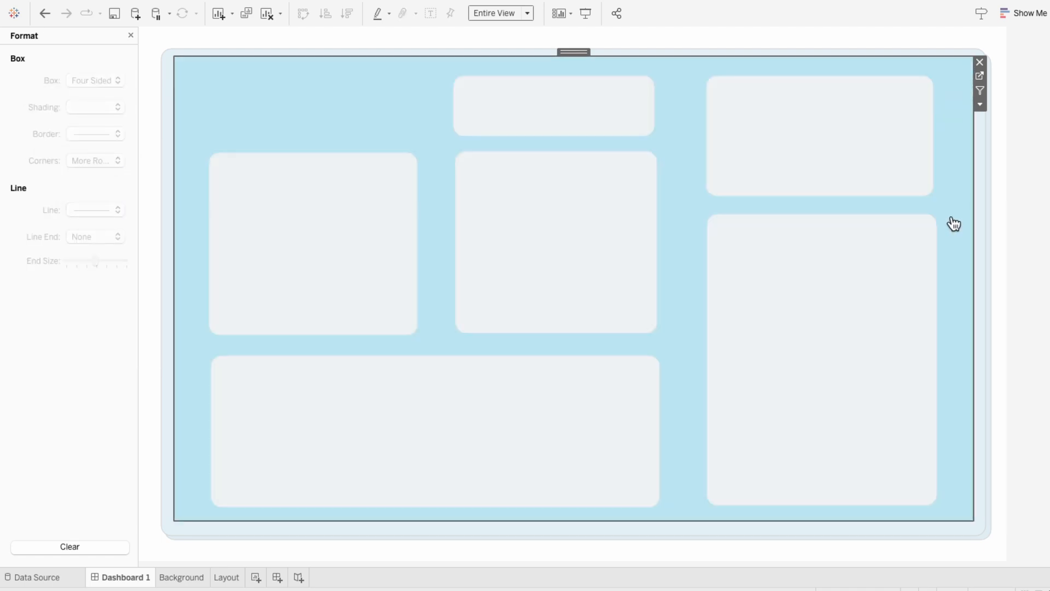
click(1038, 225)
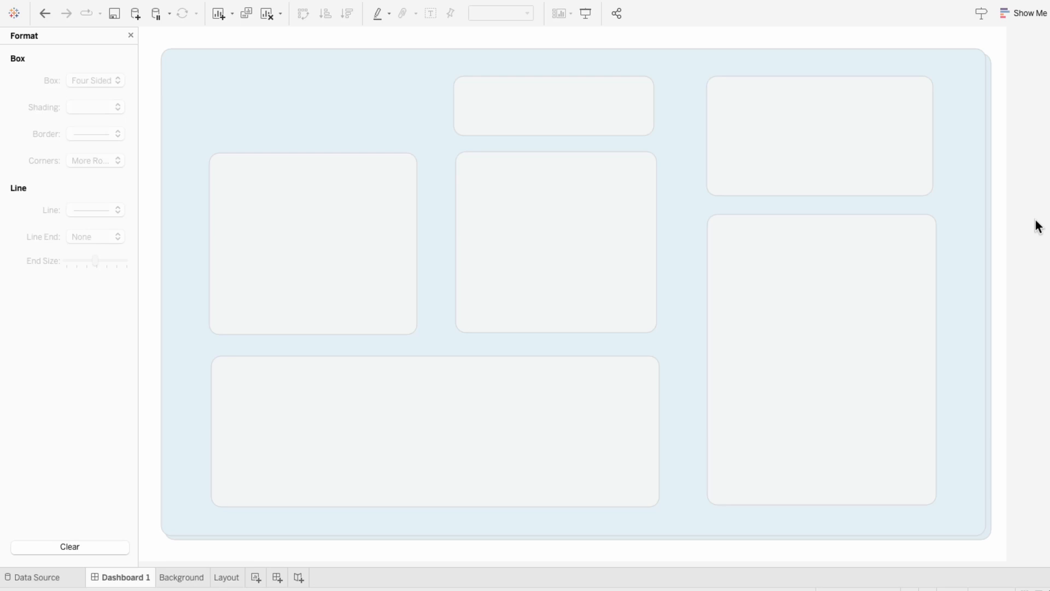
Add a blank area annotation and size it over the left grey box, offset slightly up and to the left.
click(681, 212)
right_click(680, 207)
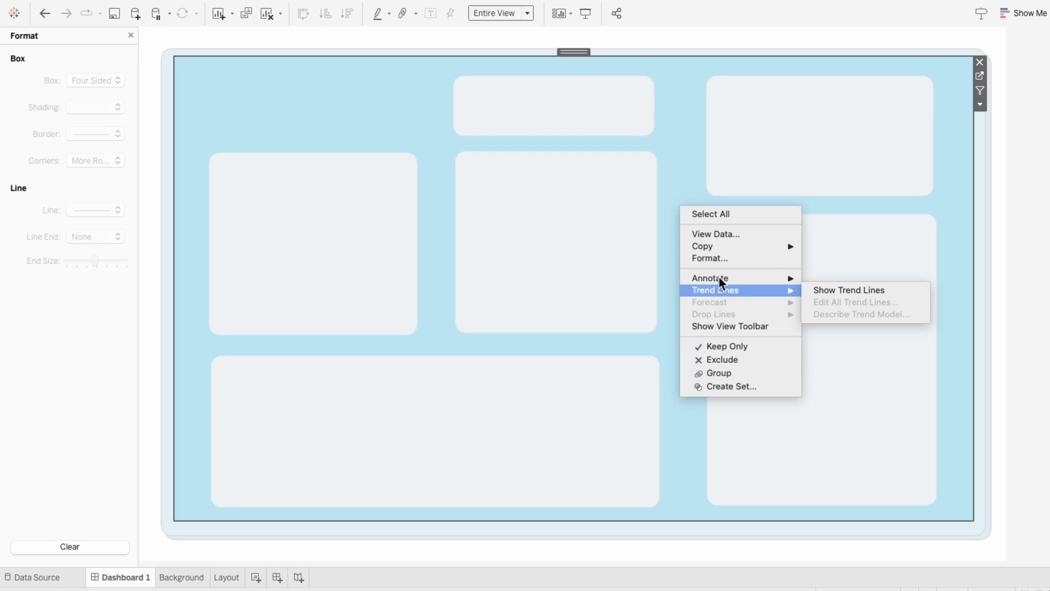
mouse_move(717, 278)
click(813, 303)
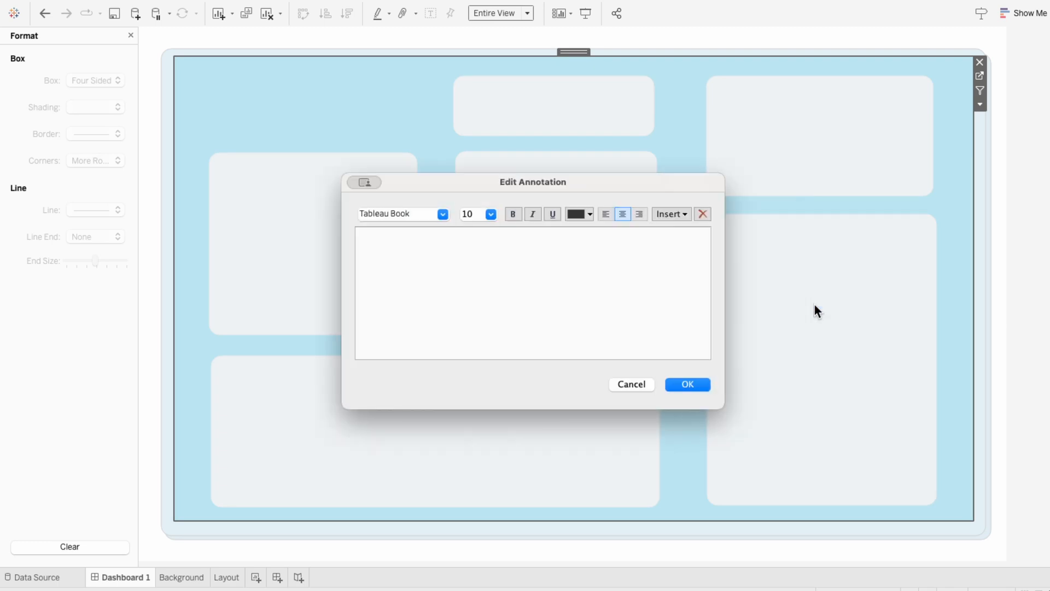
click(699, 386)
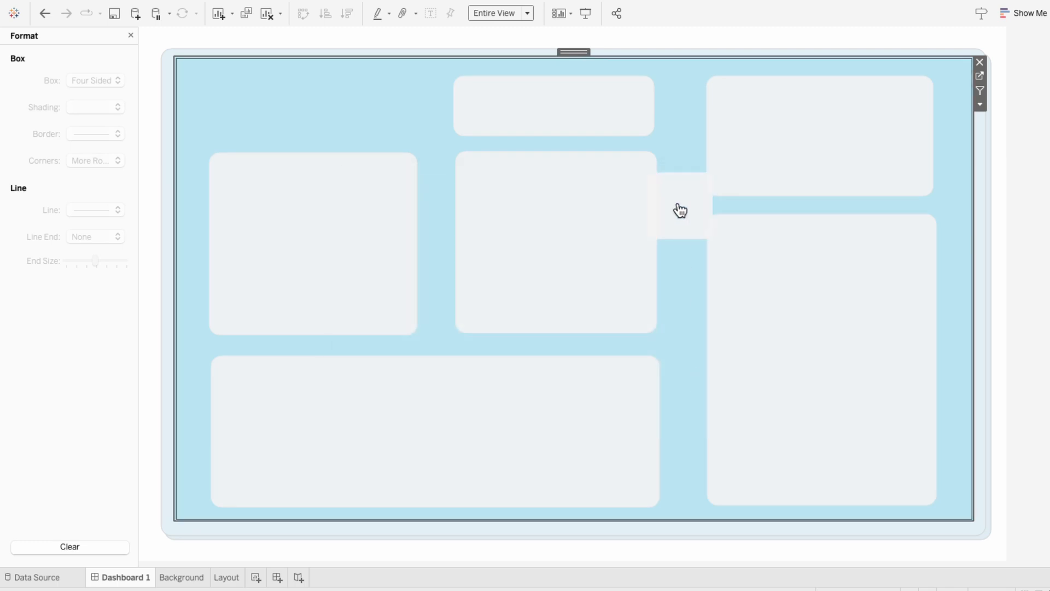
click(696, 215)
mouse_move(696, 215)
mouse_down()
mouse_move(418, 212)
mouse_move(246, 194)
mouse_move(391, 326)
mouse_move(404, 320)
mouse_up()
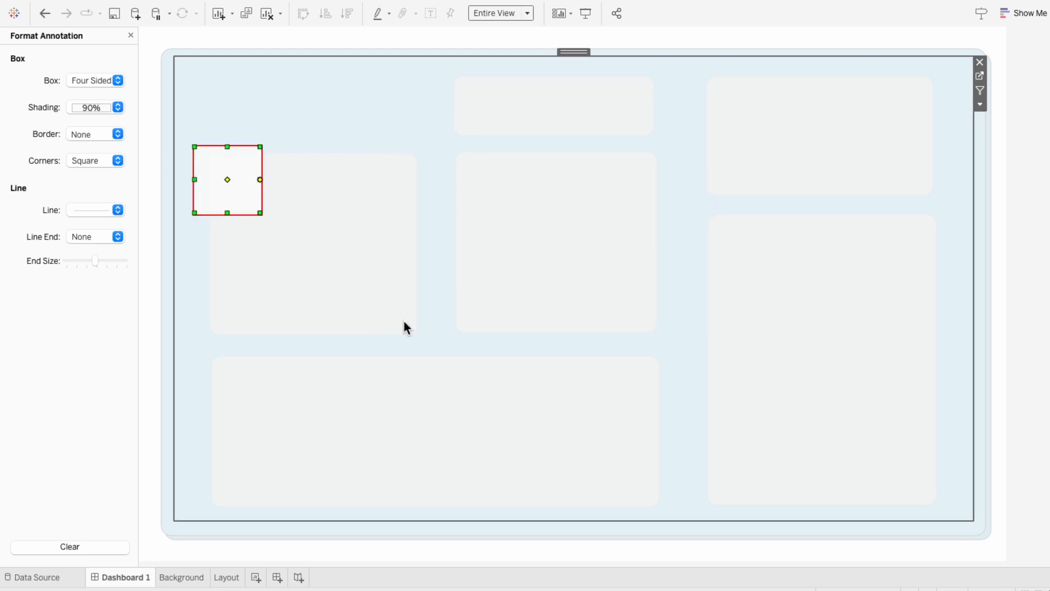
Format the new left annotation with fully opaque white shading, a thin border line and More Rounded corners.
right_click(355, 274)
click(361, 287)
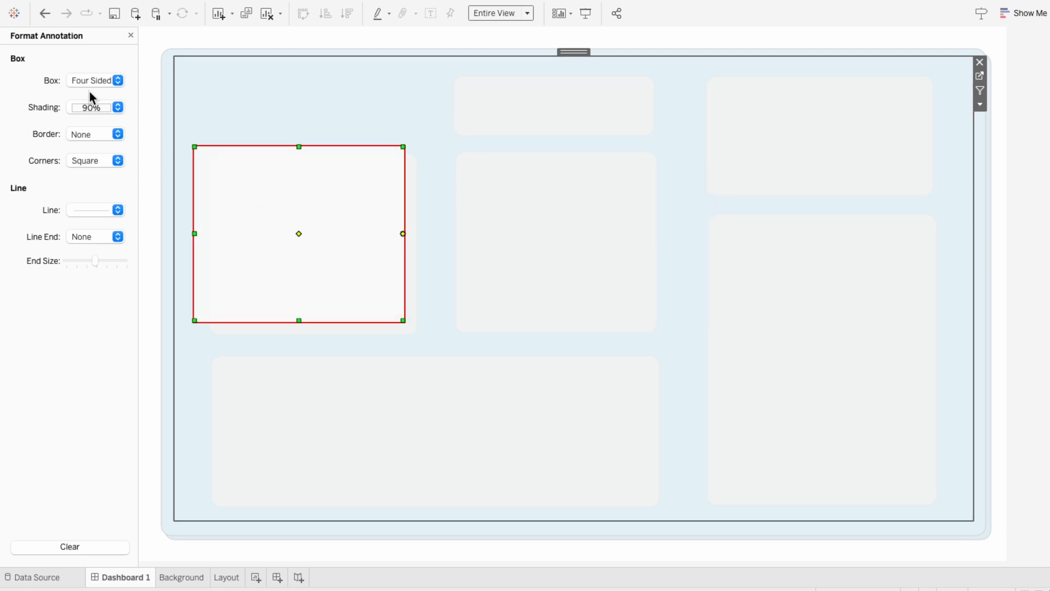
click(89, 133)
click(85, 150)
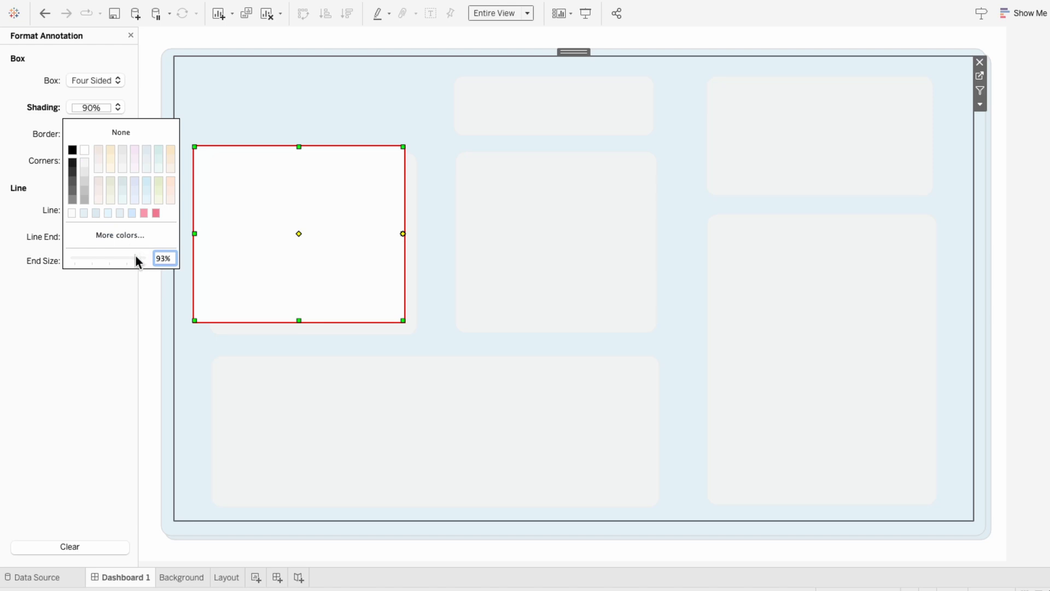
drag(136, 257, 146, 258)
click(22, 132)
click(90, 134)
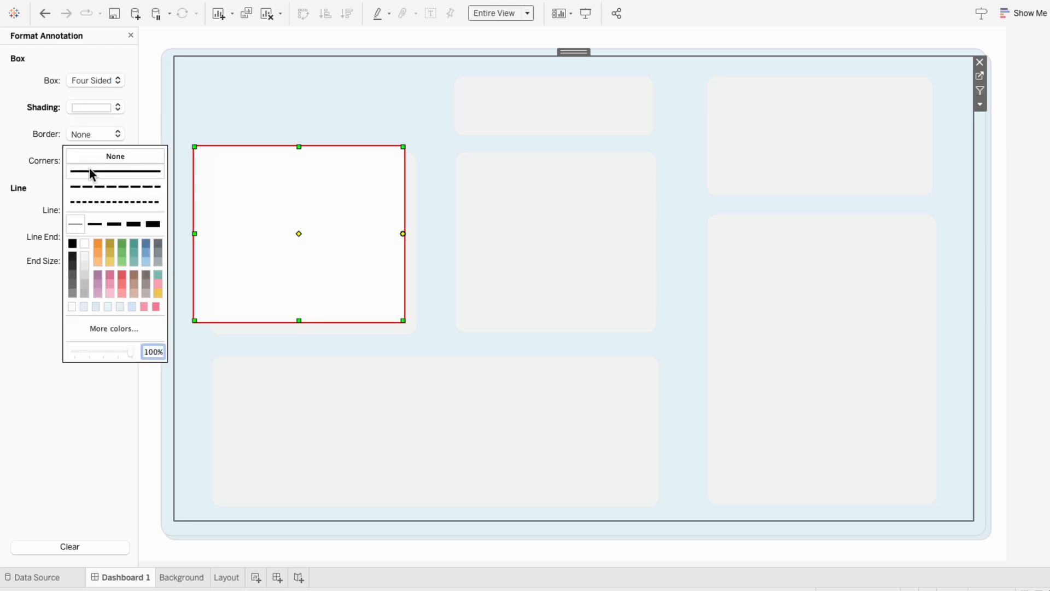
click(89, 175)
click(87, 160)
click(89, 182)
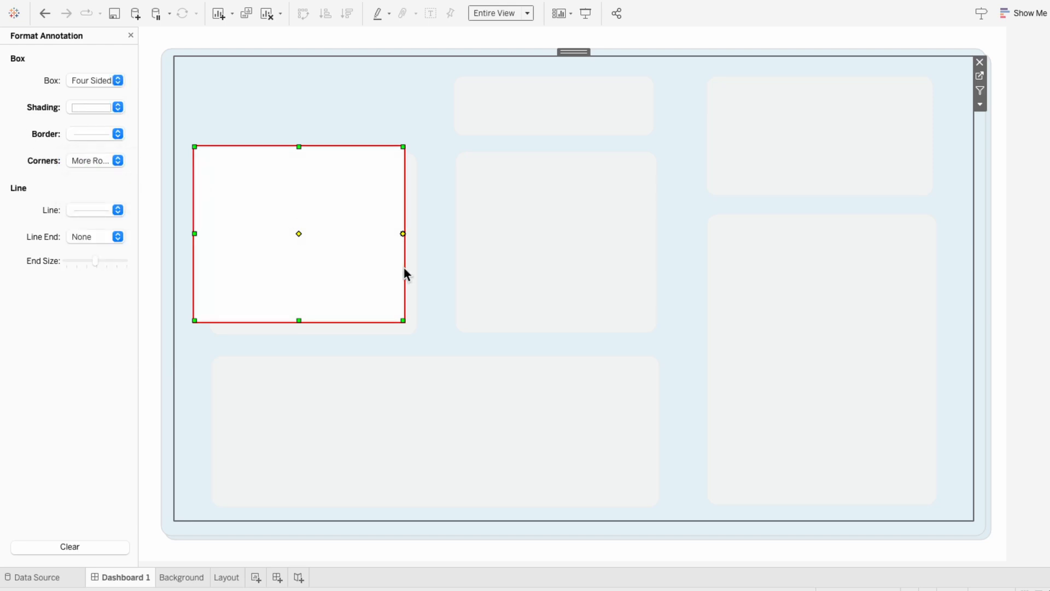
click(429, 282)
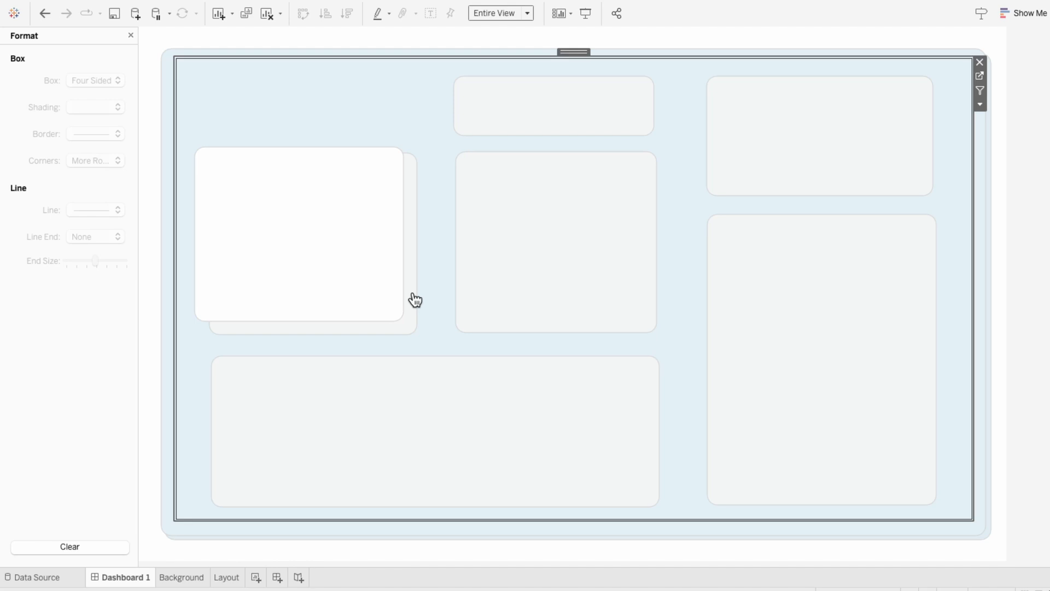
Move and trim the grey box behind the white left box so only a narrow shadow edge shows at its lower right.
click(413, 294)
drag(412, 296, 405, 291)
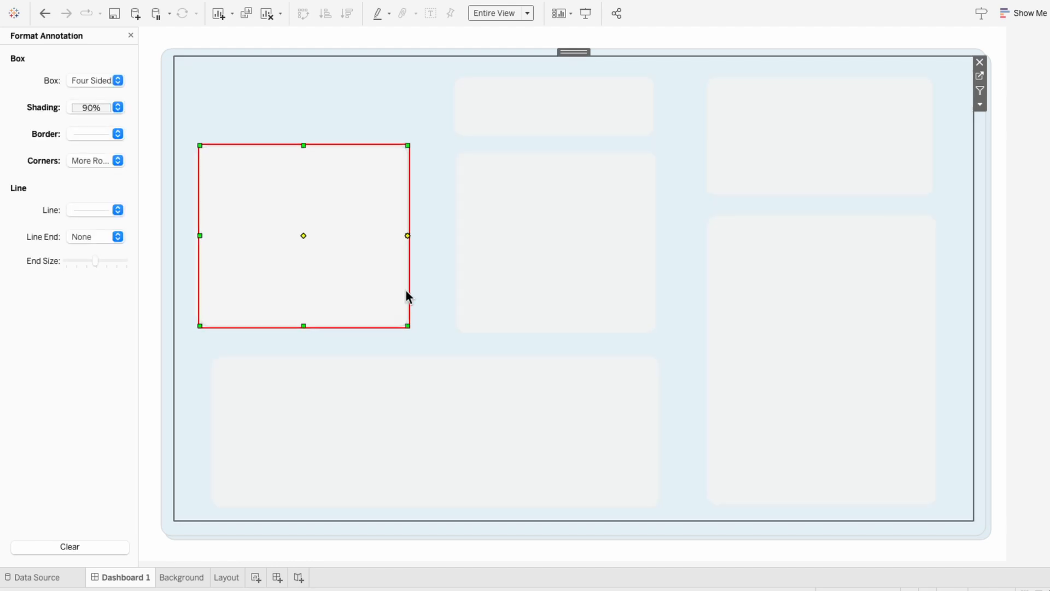
drag(202, 145, 206, 151)
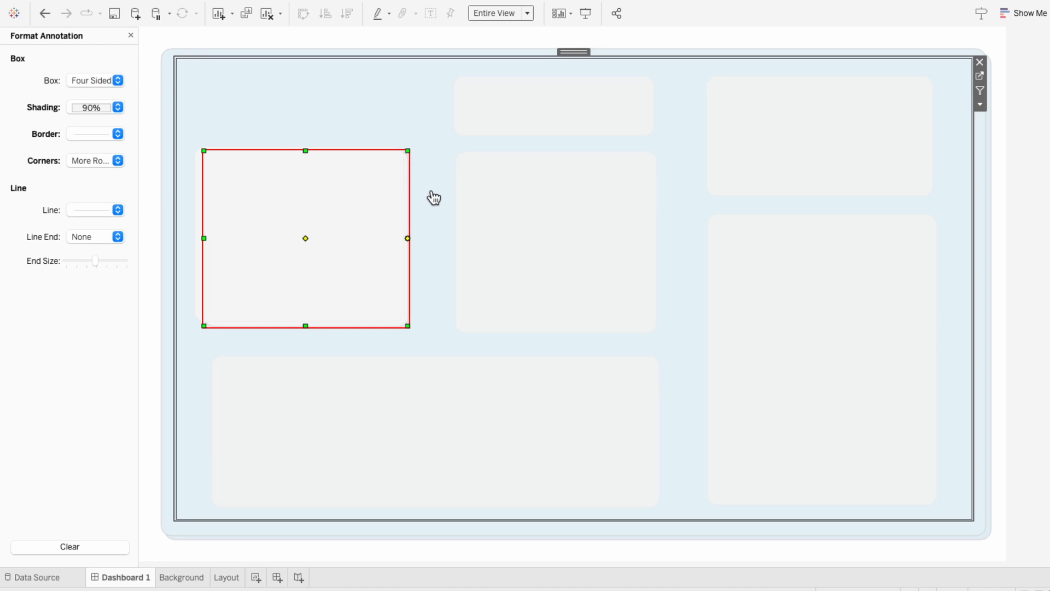
click(433, 196)
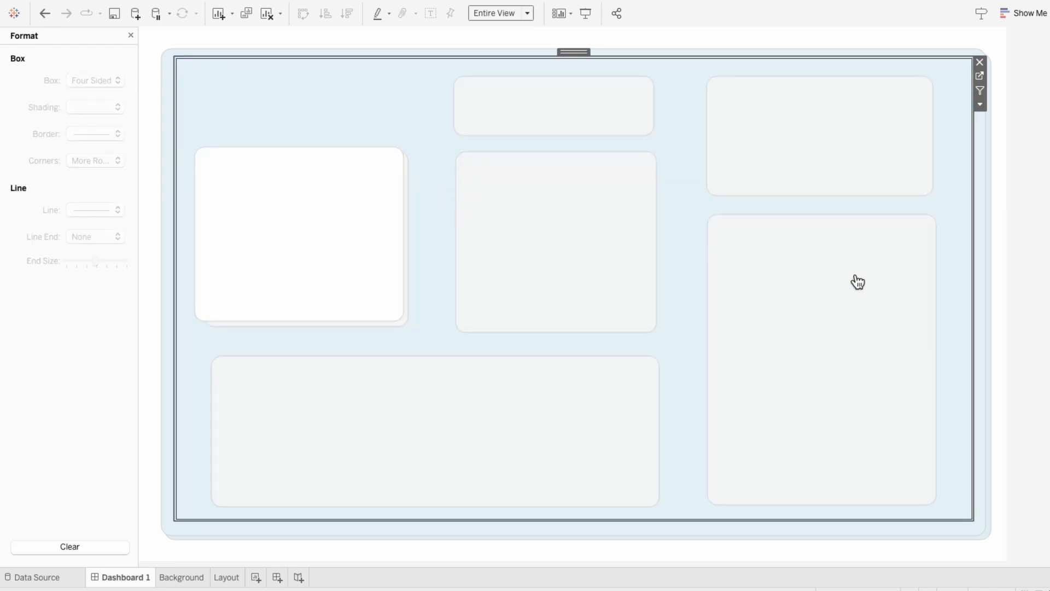
Add another blank area annotation and place it over the upper-left corner of the middle-centre grey box, slightly offset.
right_click(673, 202)
mouse_move(726, 272)
click(815, 297)
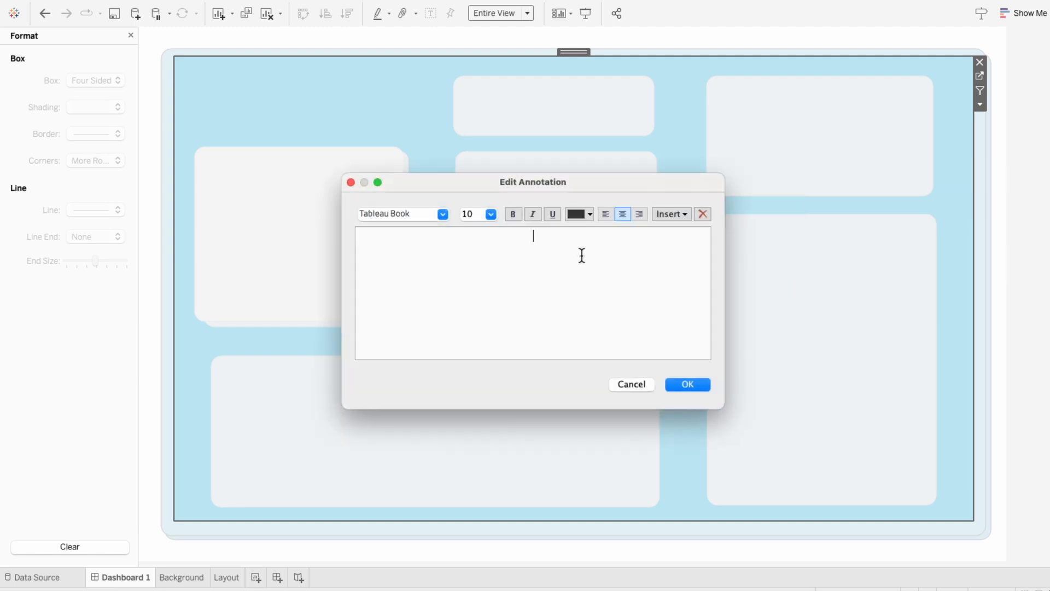
click(678, 387)
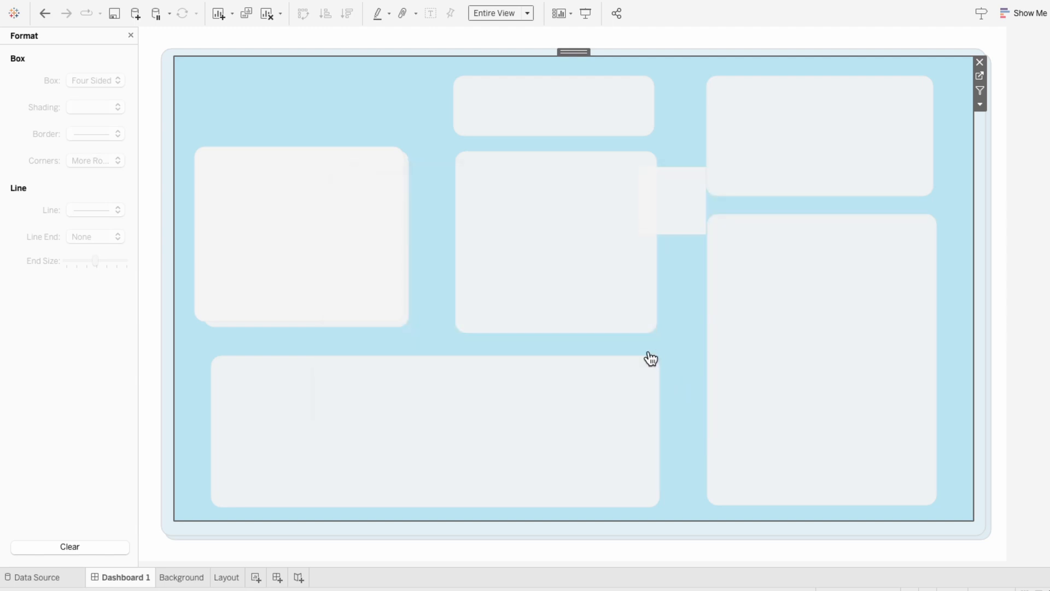
mouse_move(687, 213)
mouse_down()
mouse_move(639, 227)
mouse_move(500, 199)
mouse_up()
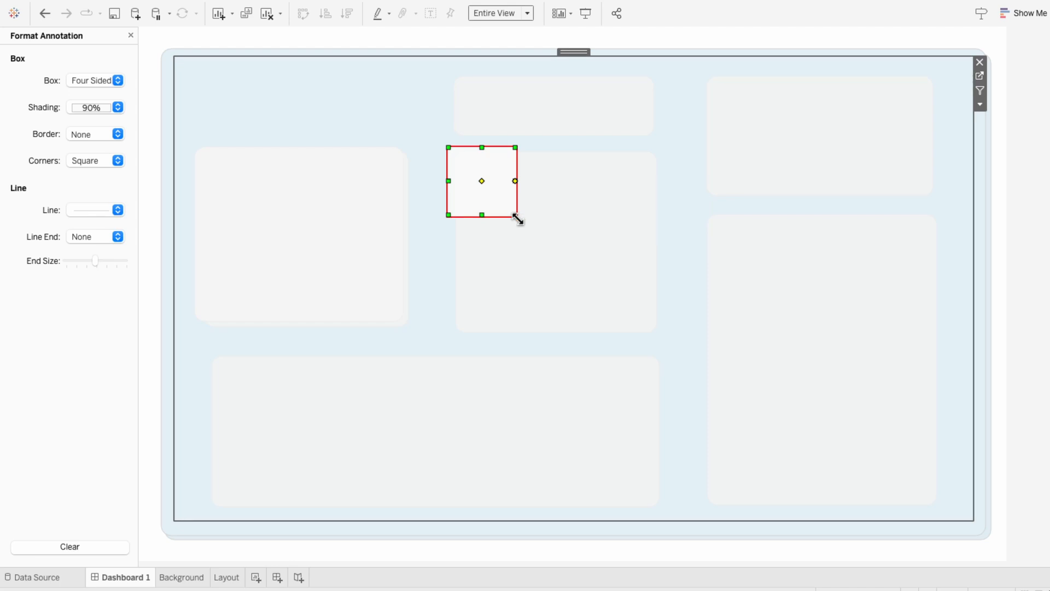